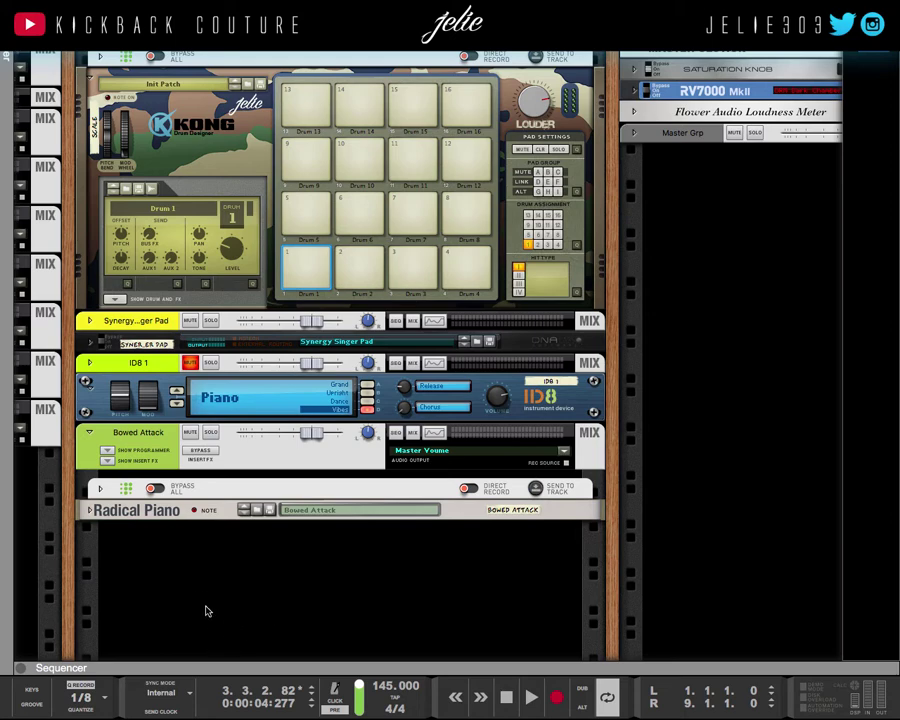
Select the Synergy Singer Pad strip and extend the selection down to Radical Piano
click(141, 324)
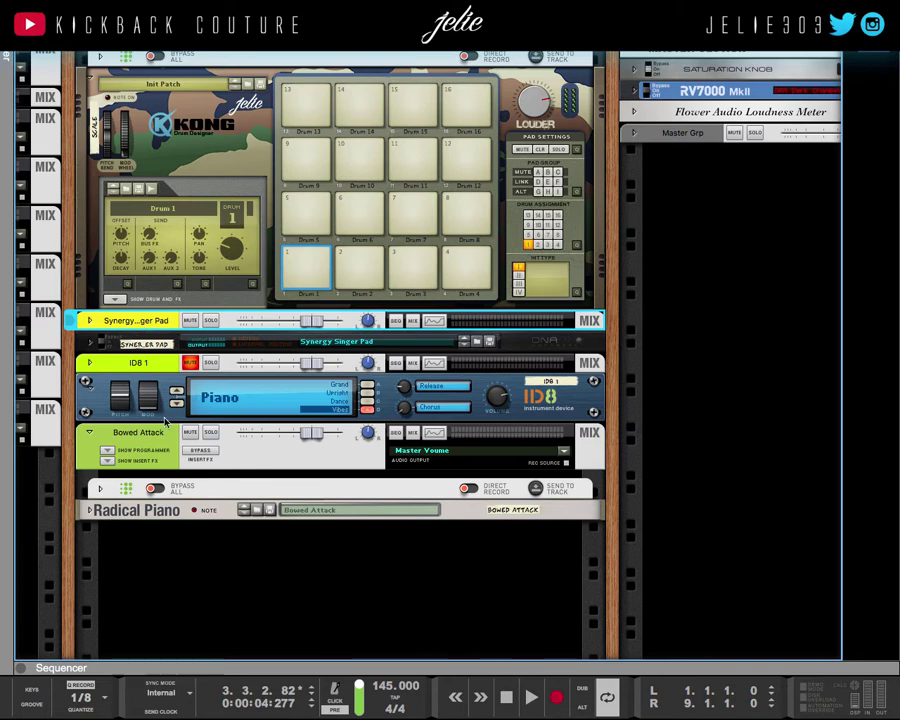
click(166, 519)
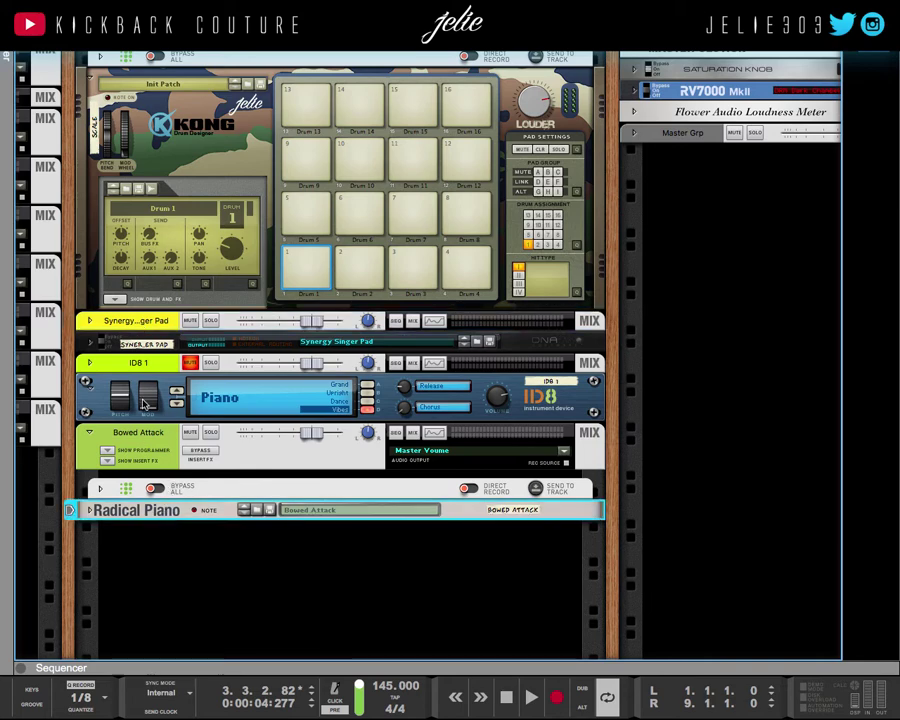
Route the selected instruments to a new output bus via Route to > New Output Bus
shift+click(138, 321)
right_click(138, 321)
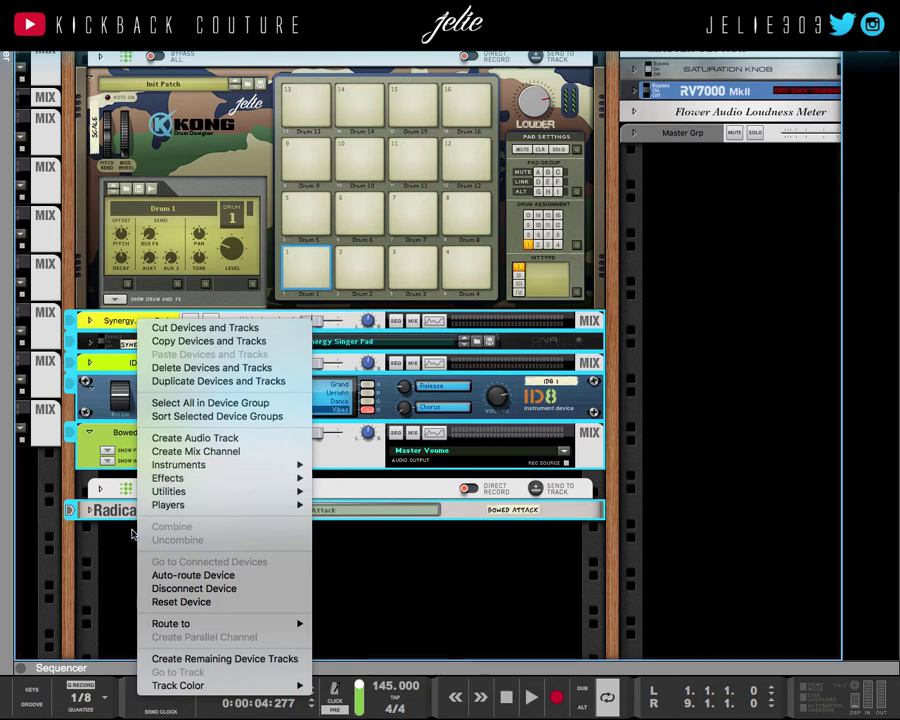
click(130, 418)
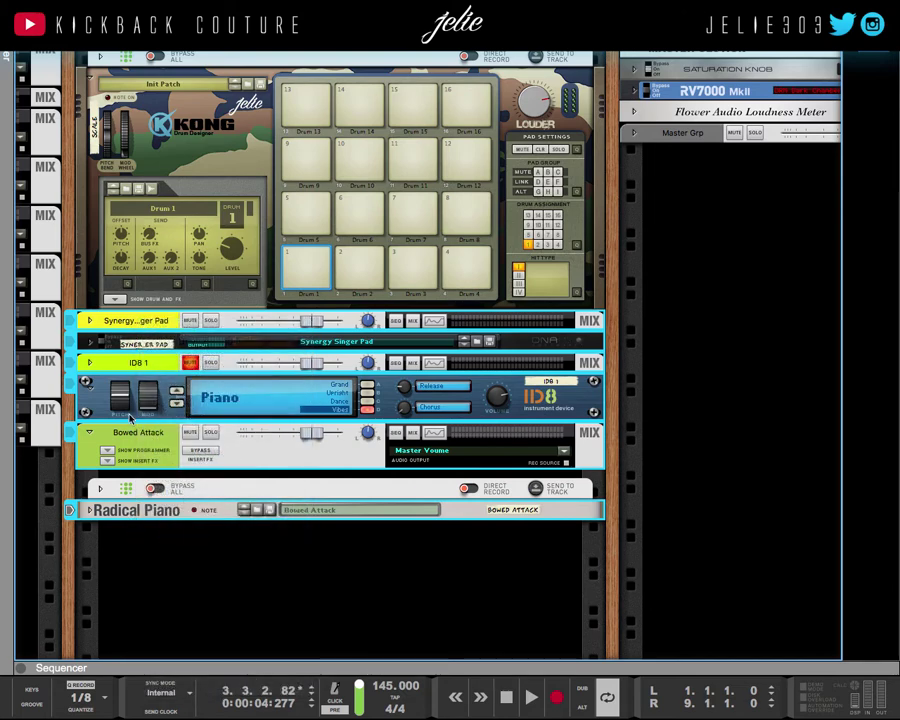
right_click(147, 321)
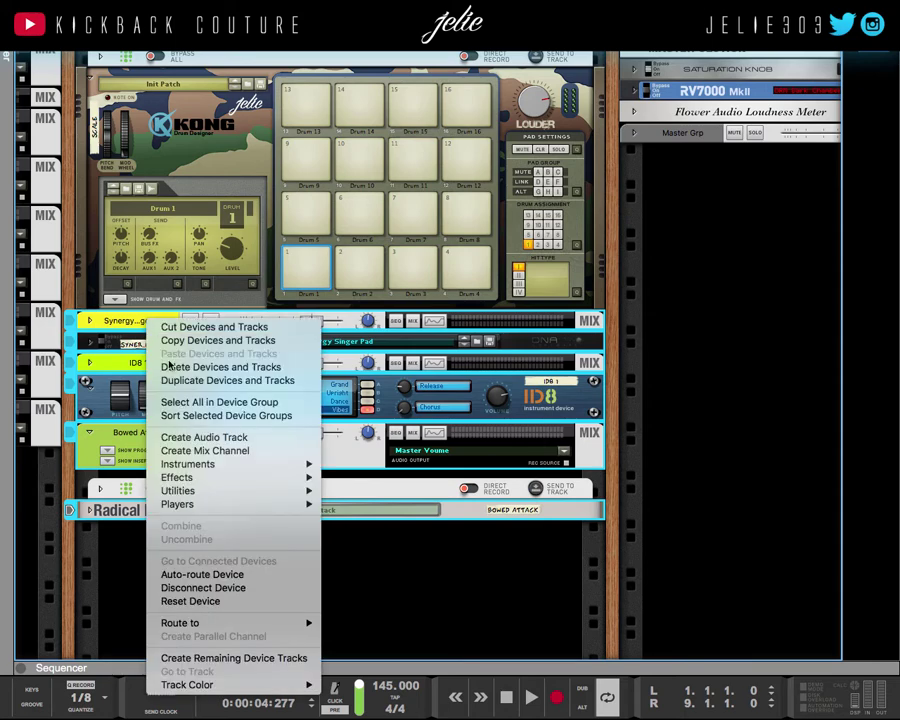
mouse_move(190, 465)
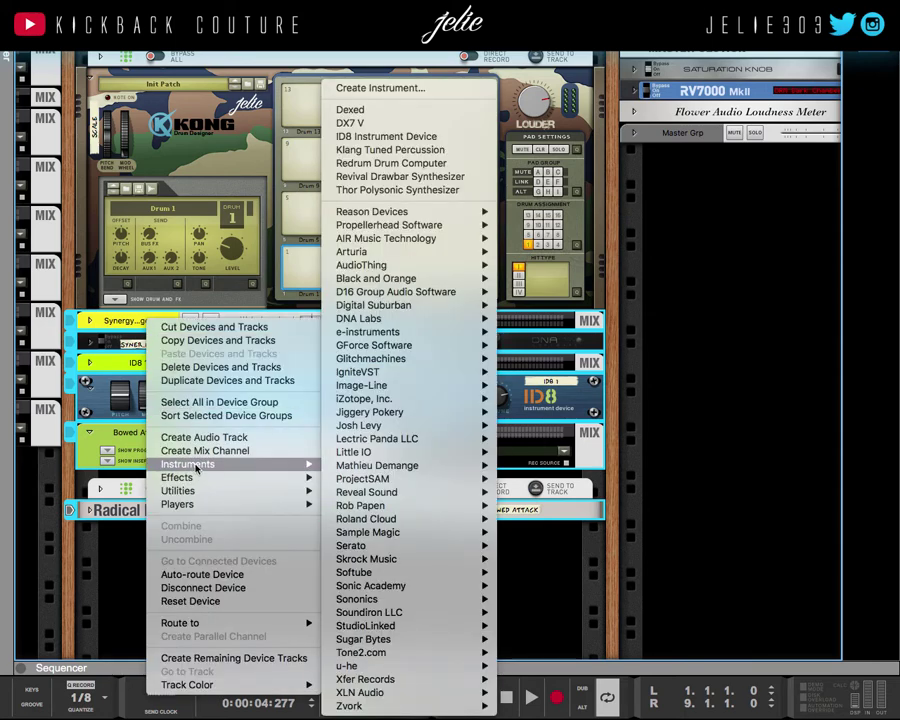
mouse_move(220, 622)
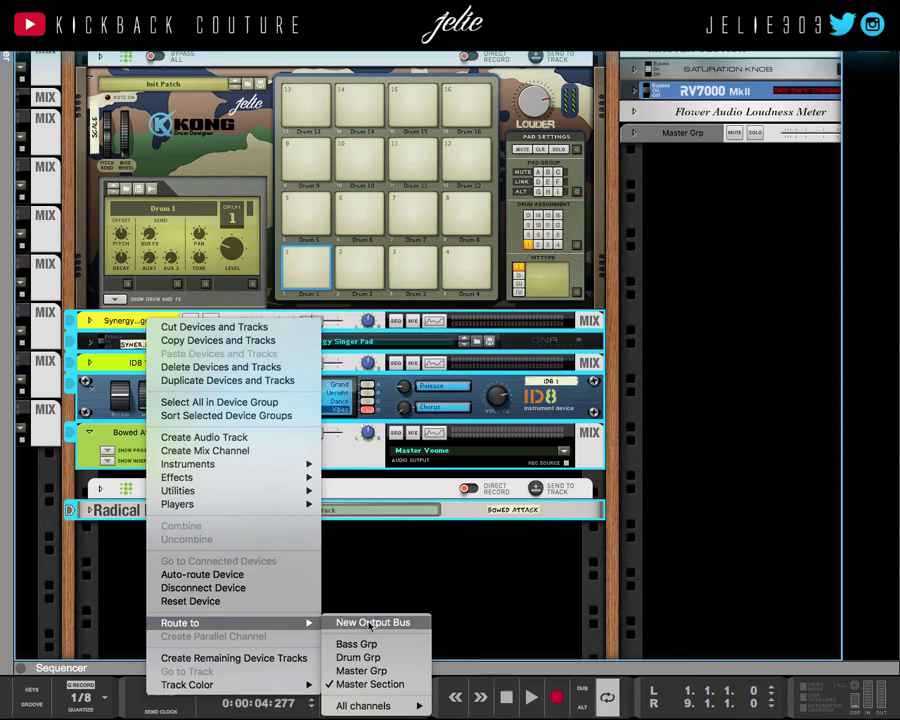
click(372, 623)
Rename the new bus channel to 'Melody Grp'
double_click(136, 484)
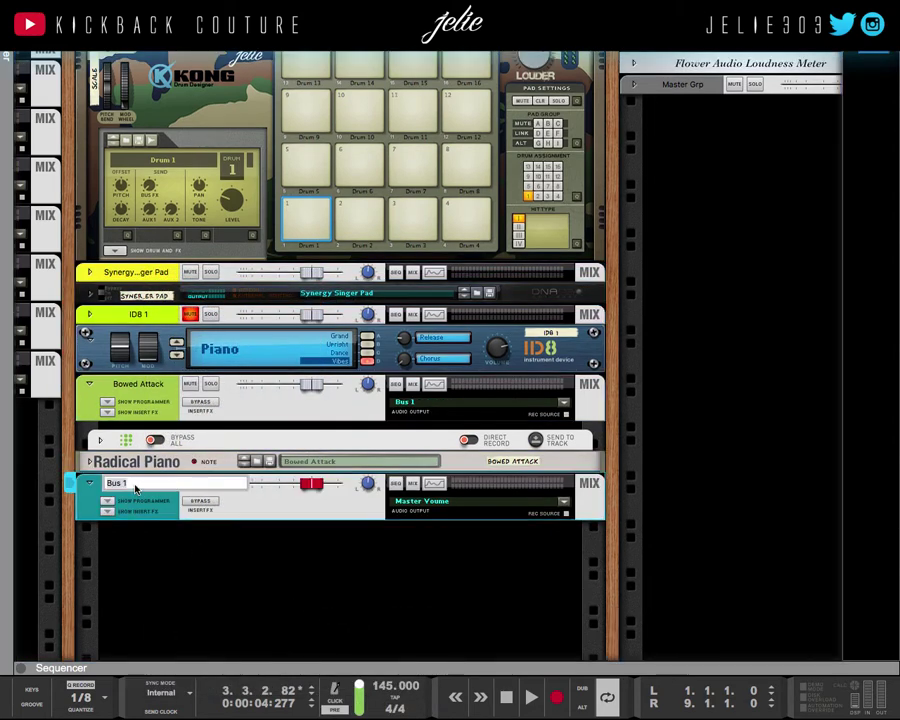
text(Melody Grp)
key(Return)
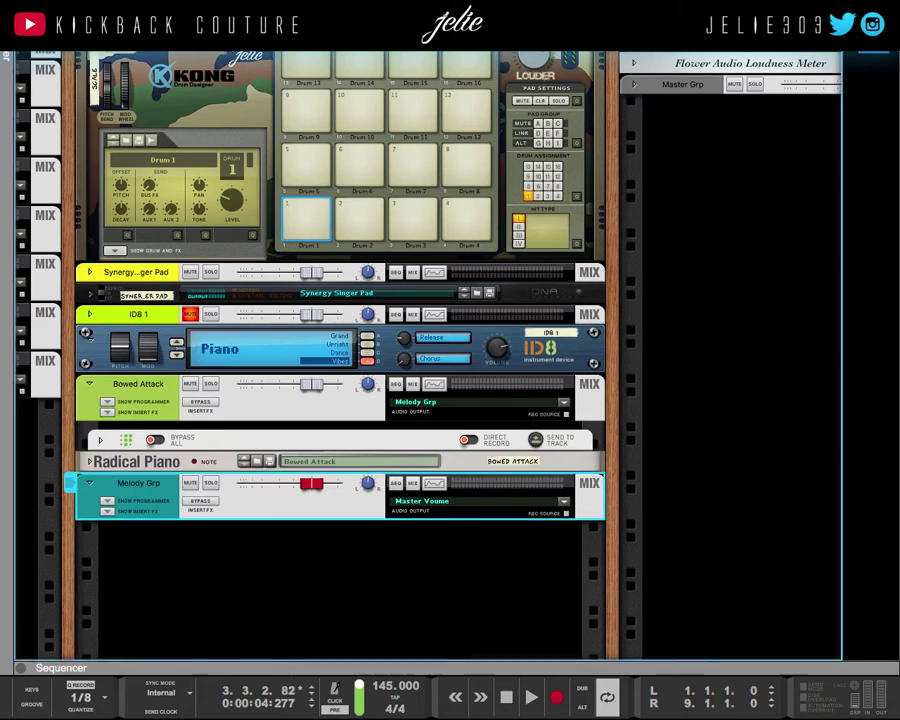
Show Melody Grp's insert effects and add a Combinator there with the effects patch
click(110, 510)
right_click(117, 507)
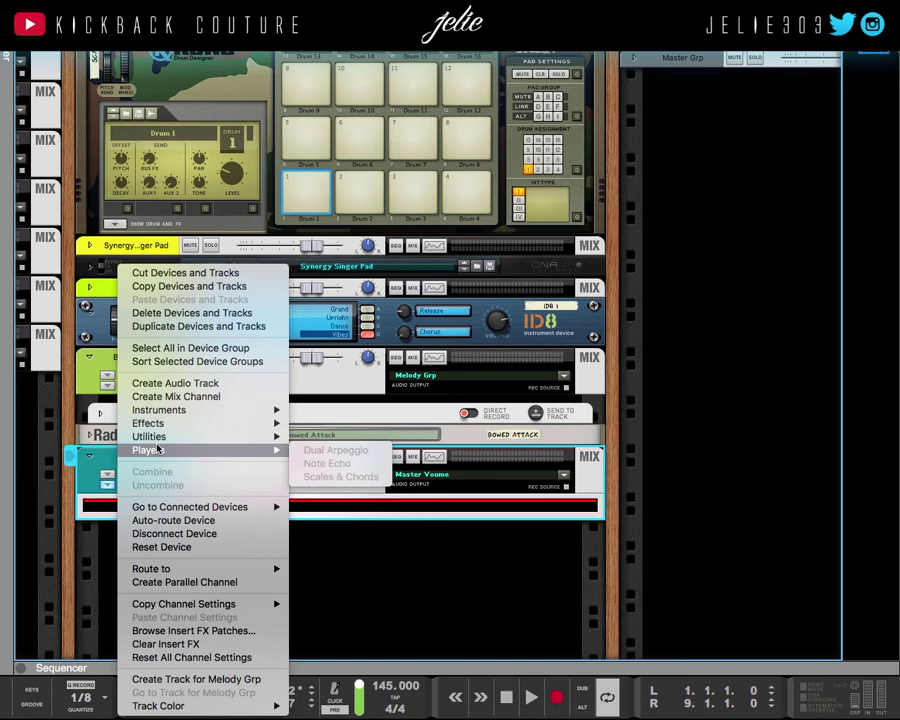
mouse_move(160, 438)
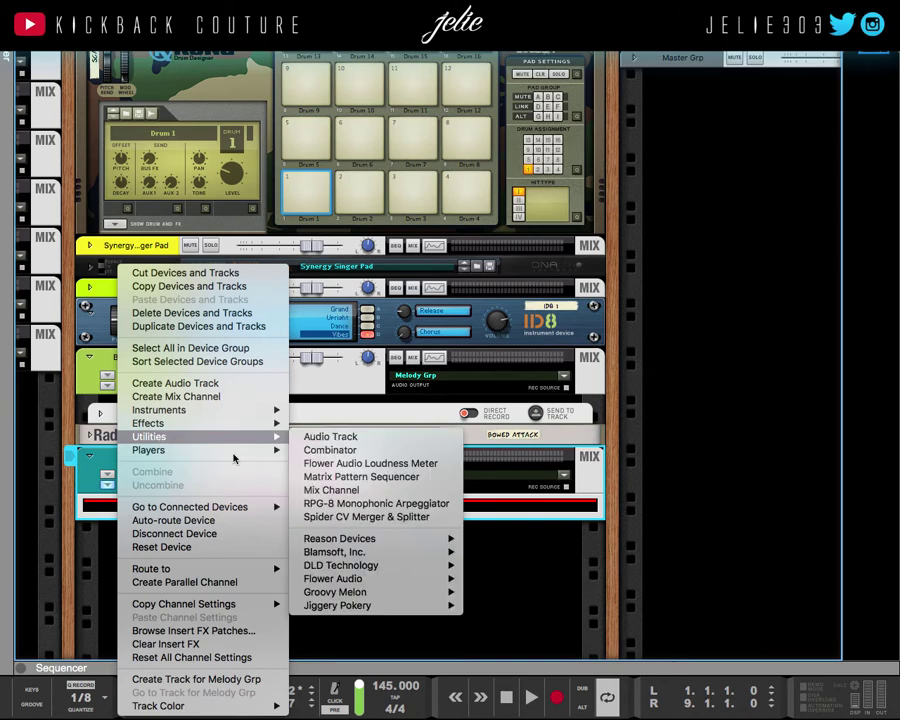
click(330, 450)
click(233, 515)
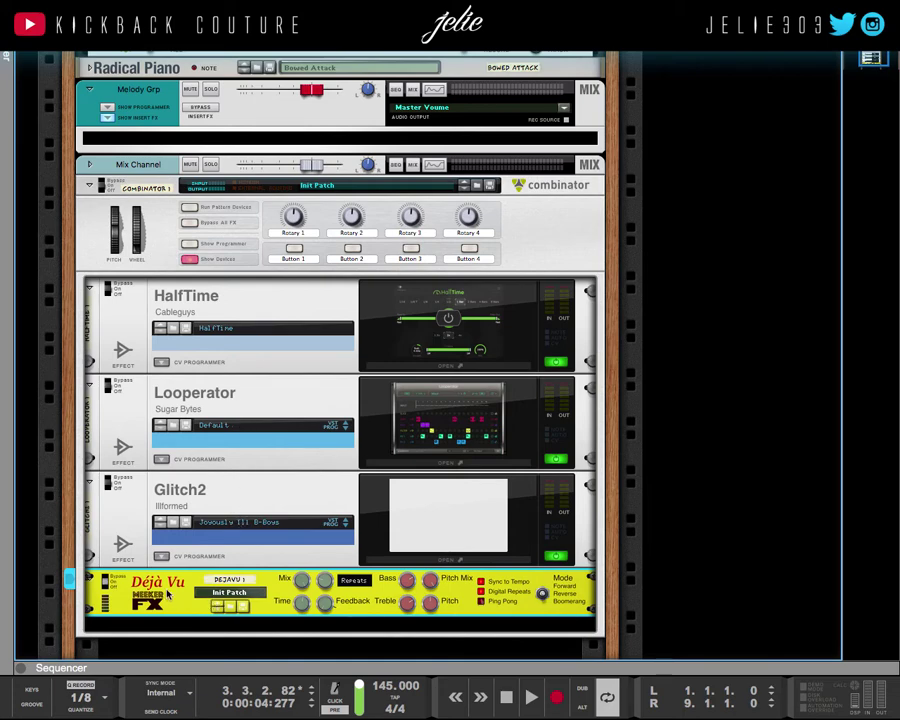
Show the Combinator's programmer, select HalfTime, and begin relabelling the first button
click(188, 246)
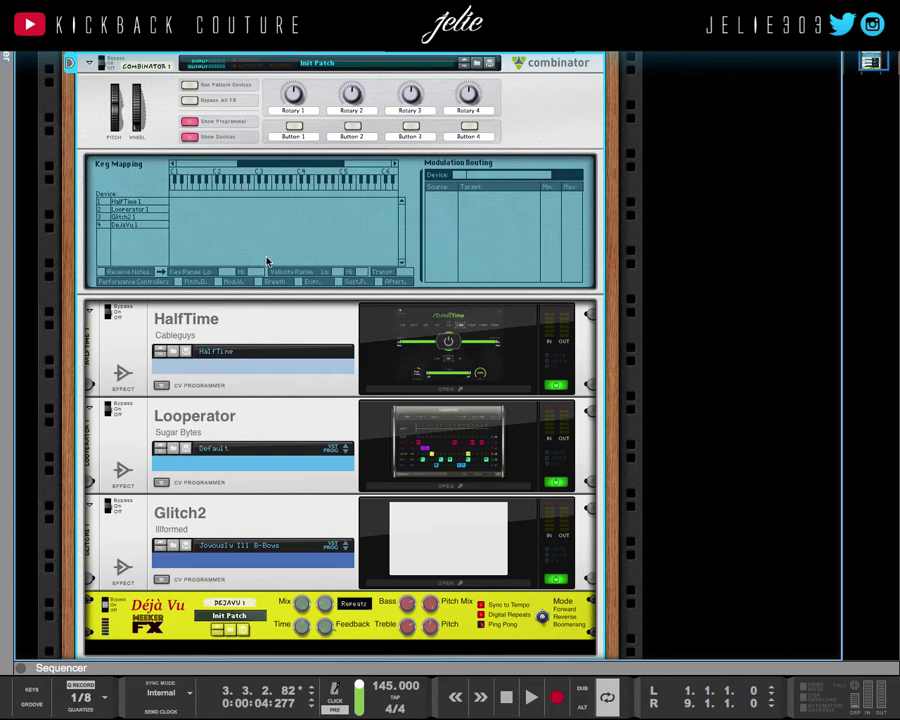
scroll(285, 320, up, 1)
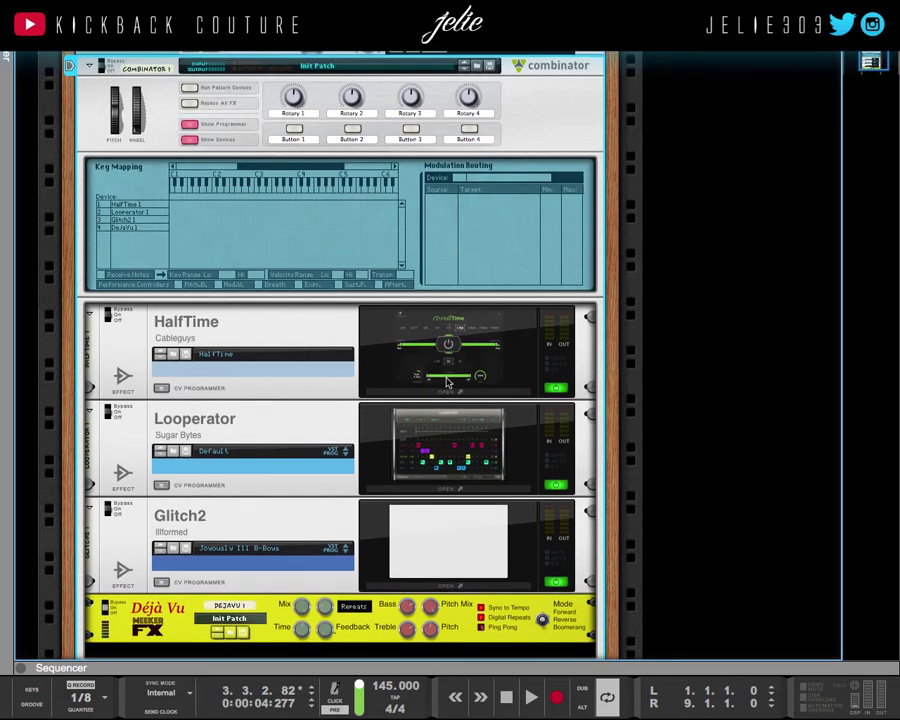
click(115, 316)
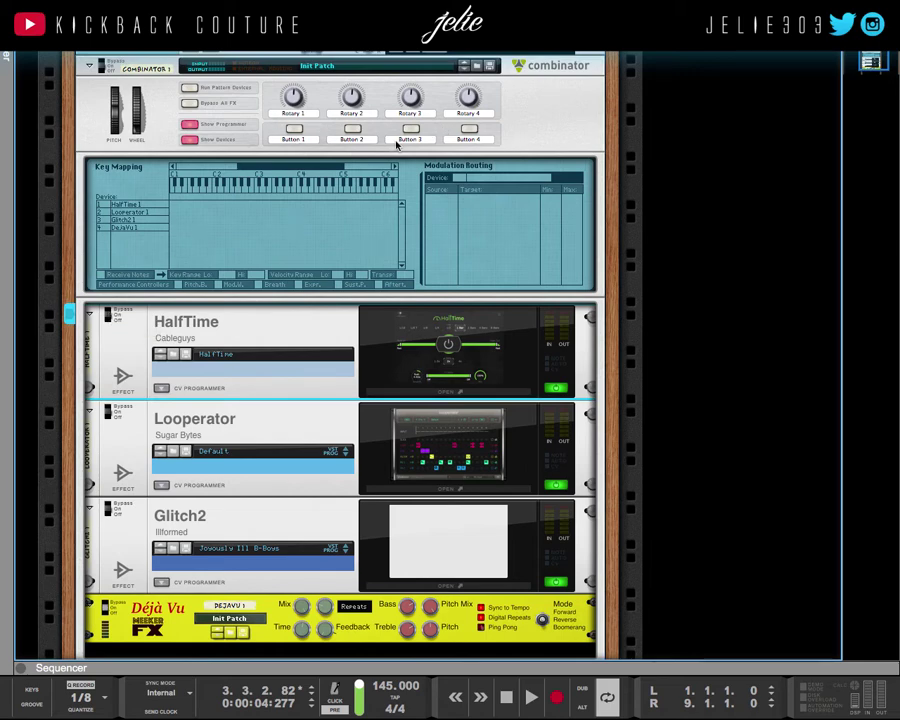
scroll(236, 422, up, 3)
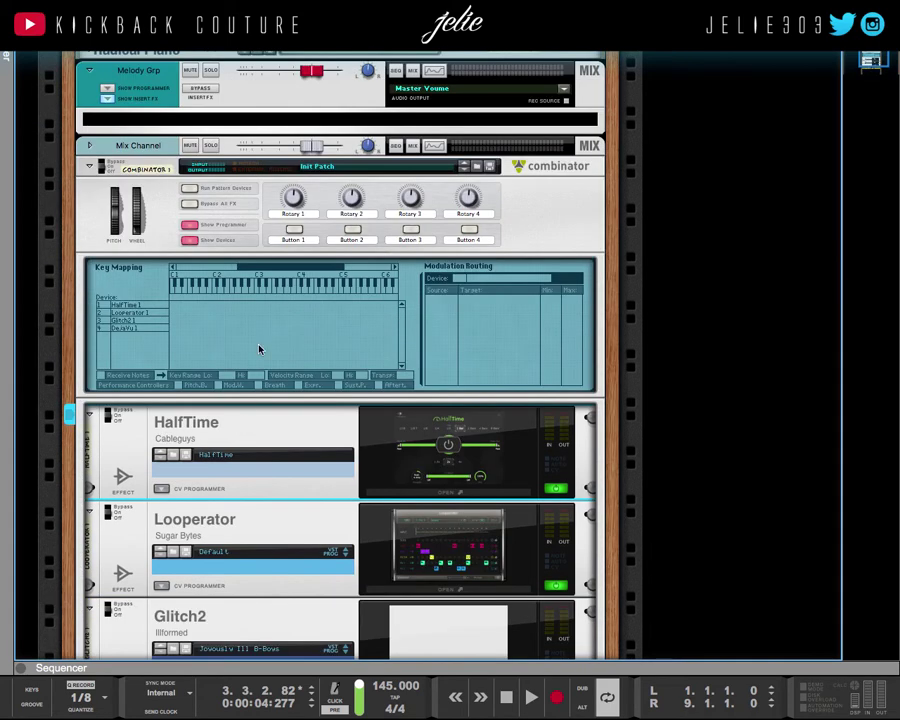
click(293, 234)
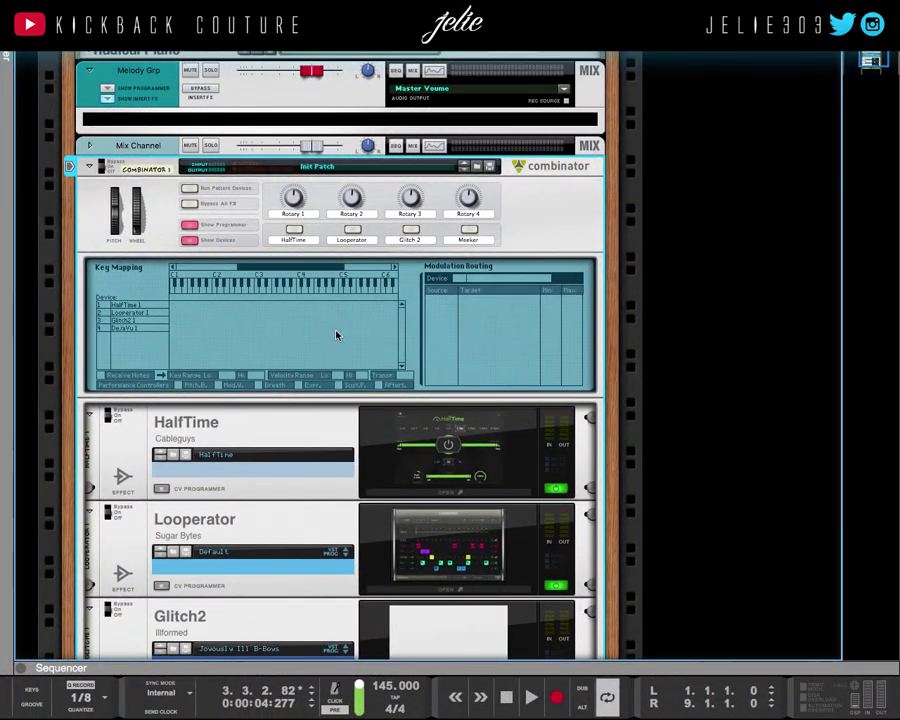
Route Button 1 to HalfTime 1's Enabled parameter with range 1 to 2, then test it
click(145, 306)
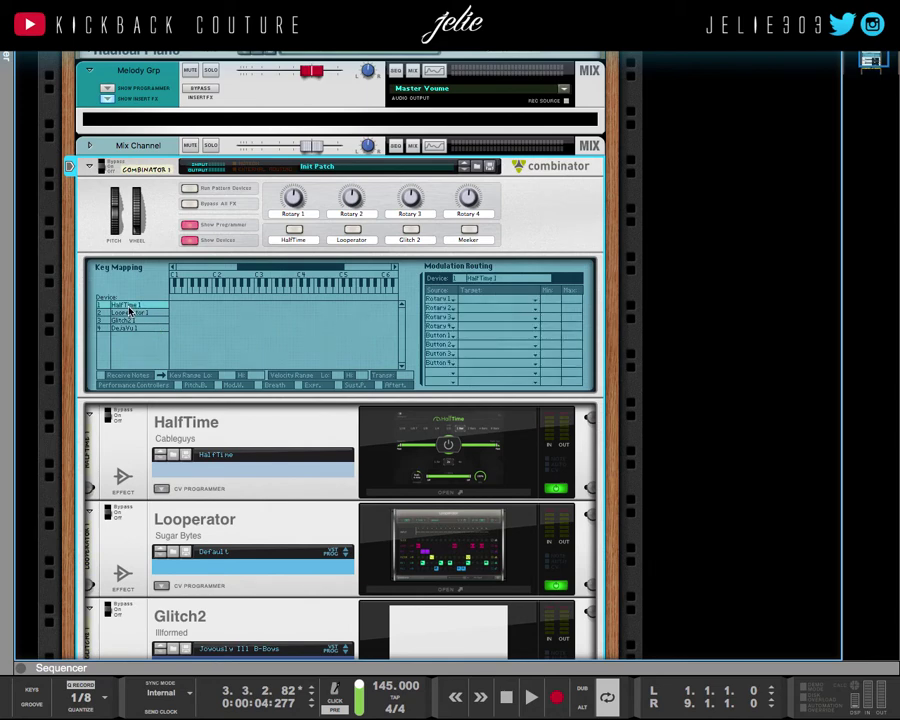
click(472, 336)
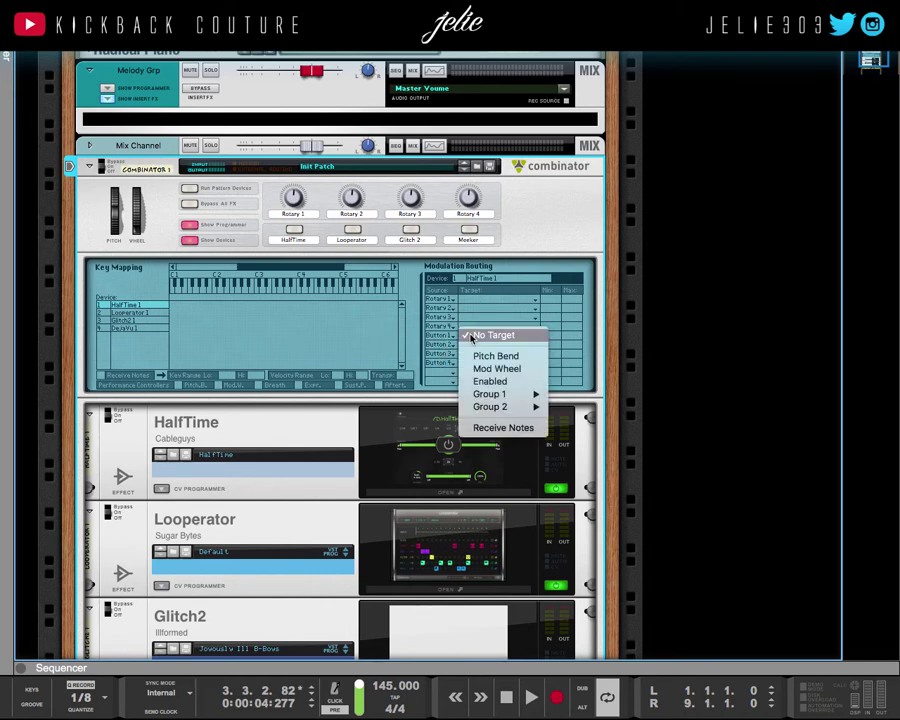
click(490, 382)
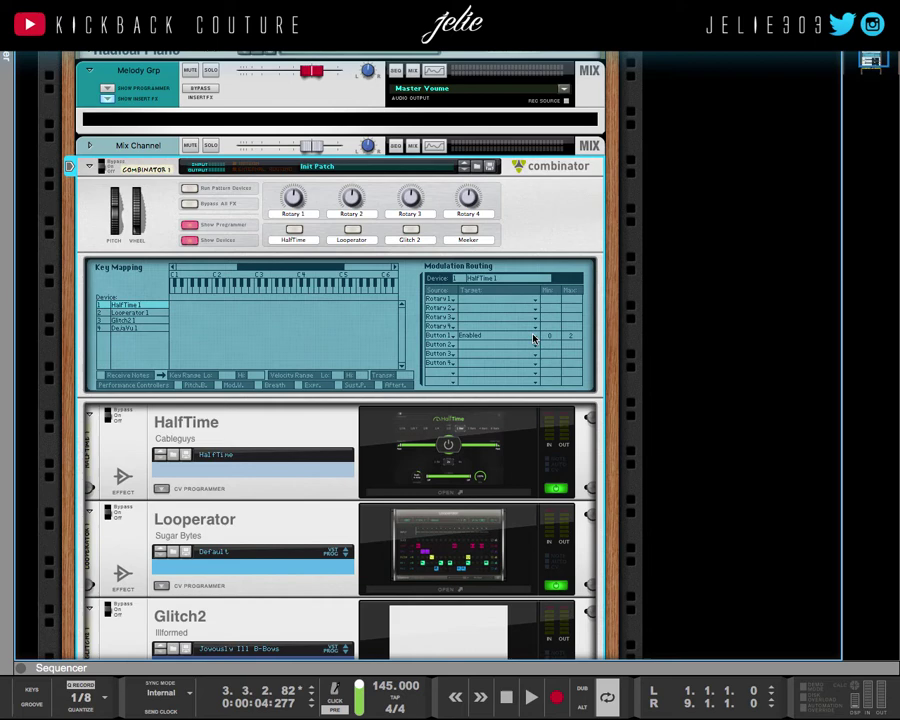
click(548, 339)
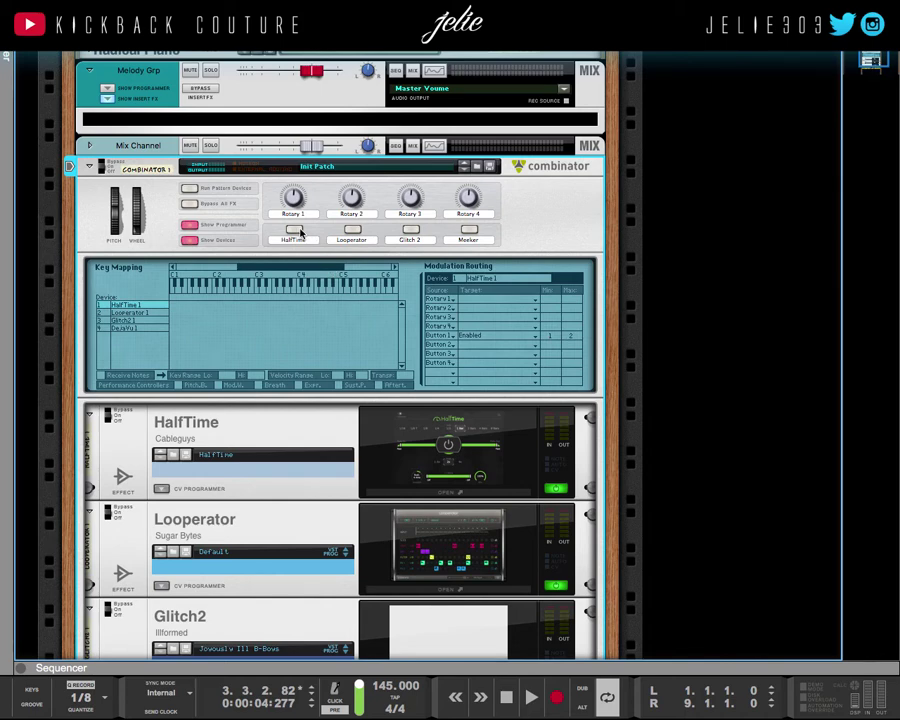
click(297, 231)
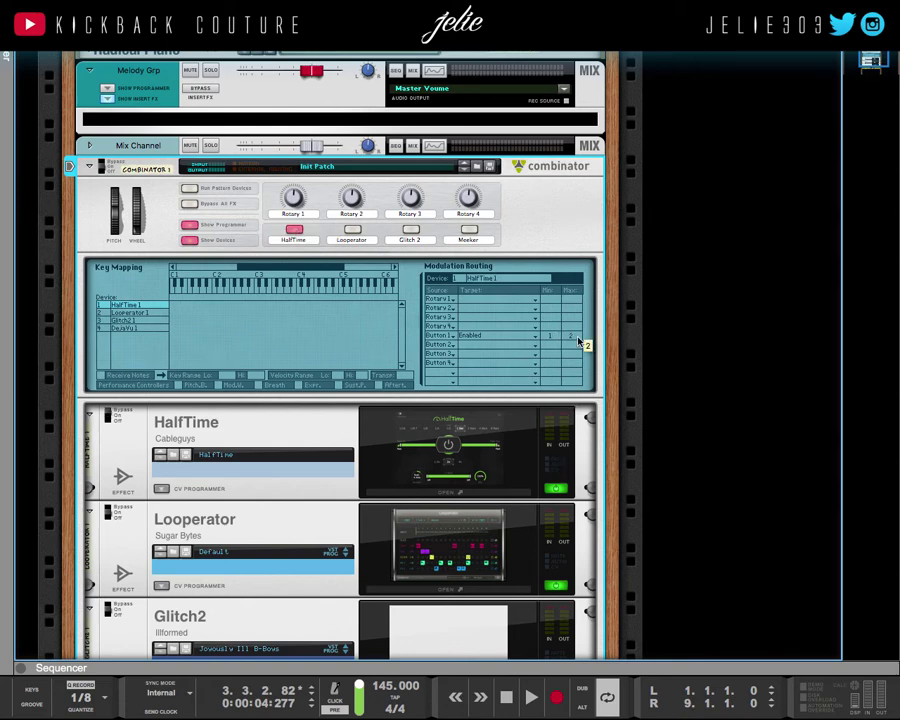
Check Looperator 1's routing, then route Button 3 to Glitch2's Enabled state
click(140, 314)
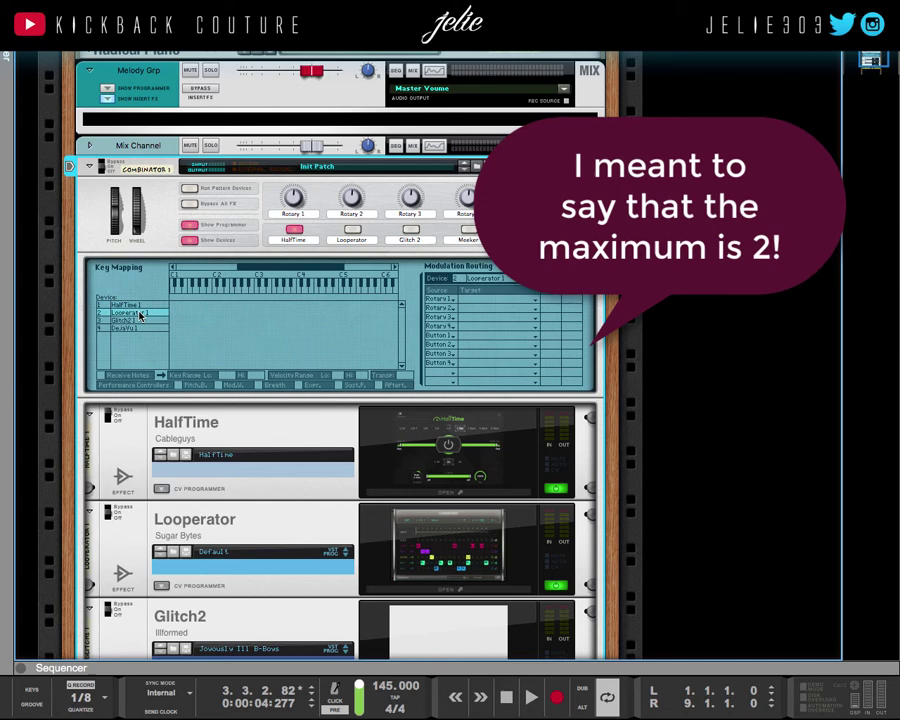
click(474, 349)
click(492, 382)
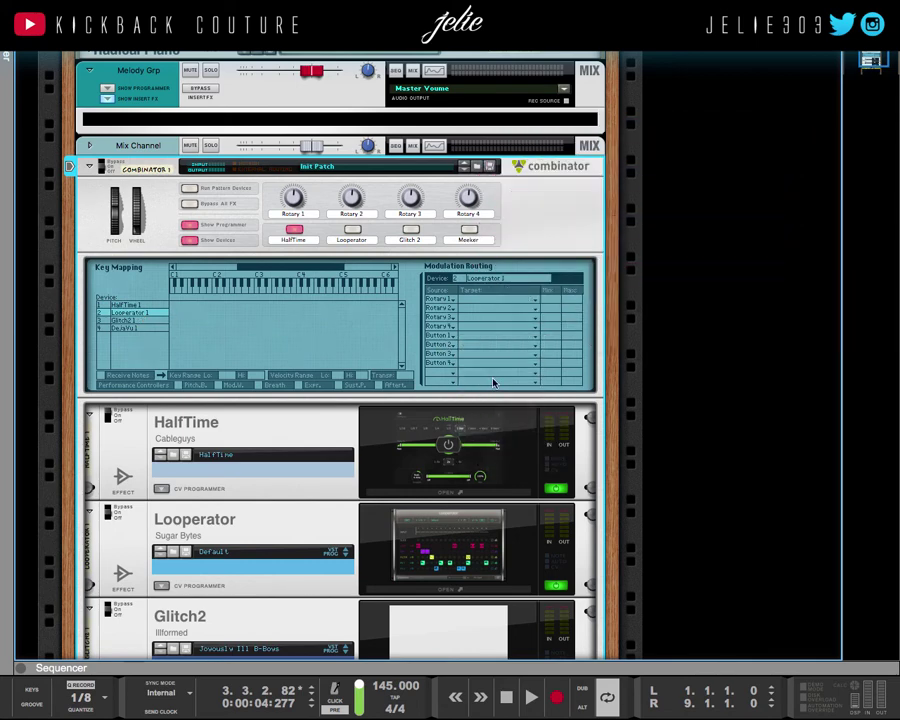
mouse_move(549, 347)
click(131, 321)
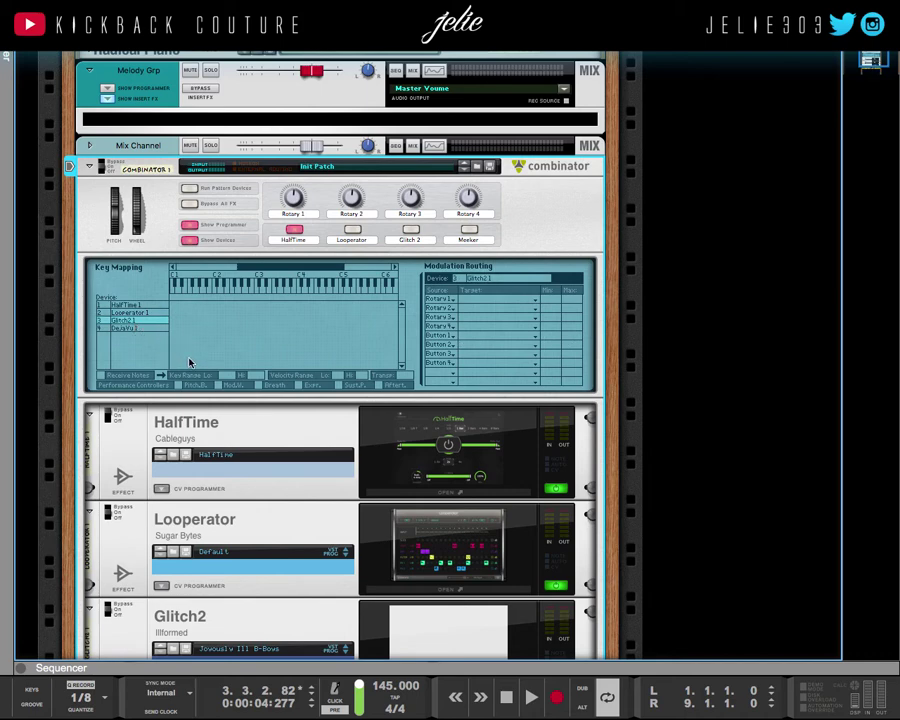
click(465, 356)
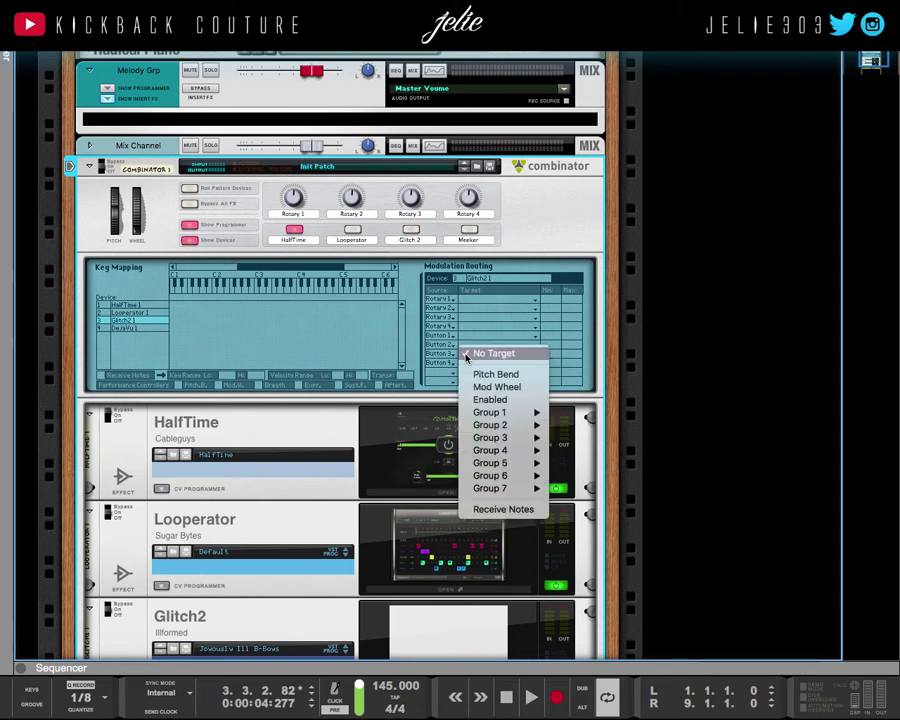
click(492, 401)
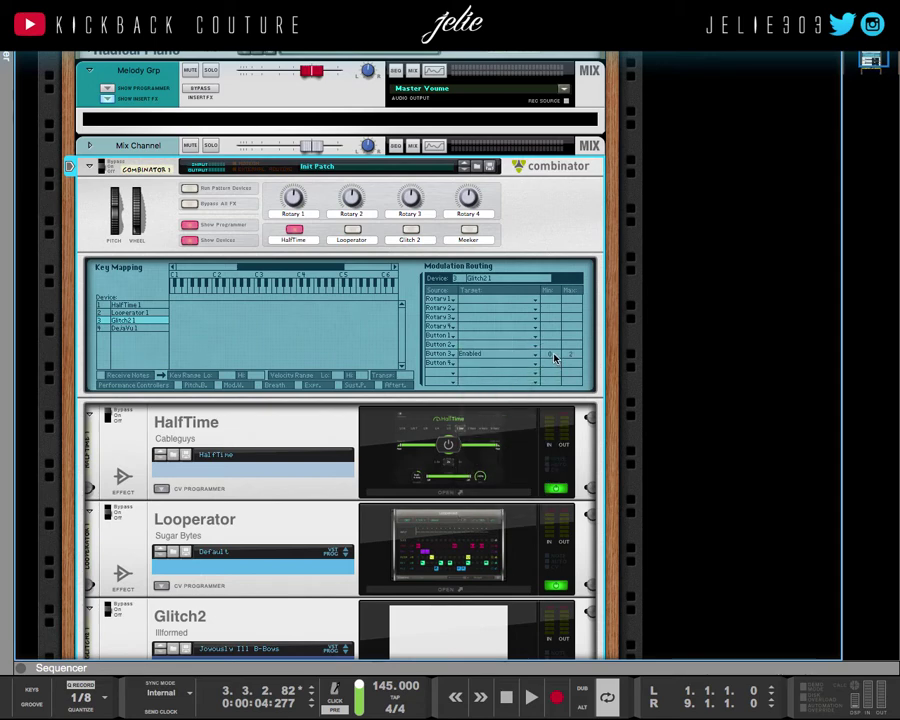
Route Button 4 to DejaVu1's Enabled parameter with the minimum set to On
click(128, 327)
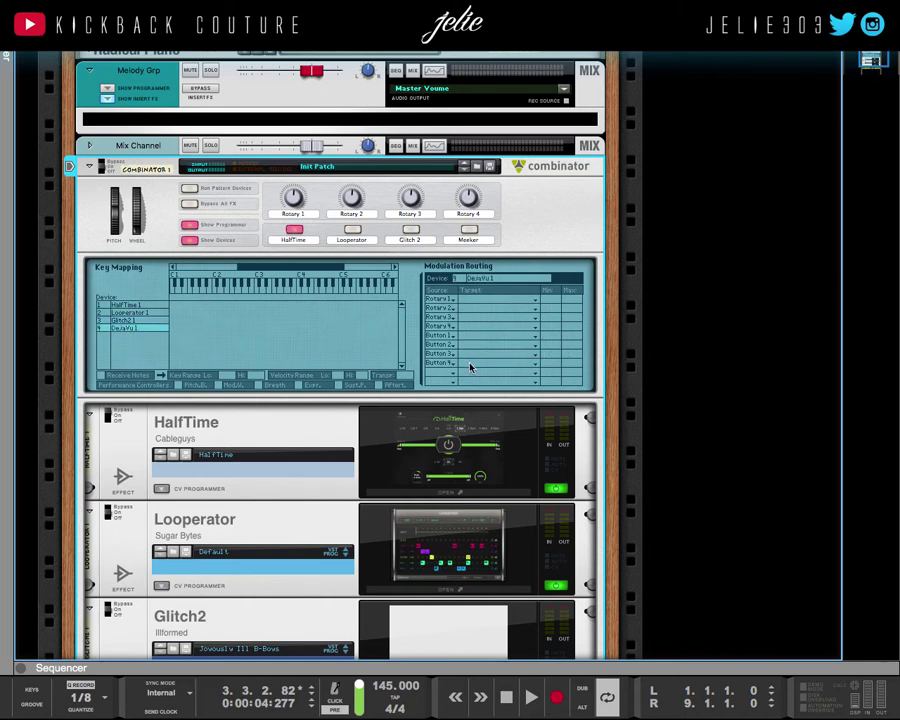
click(470, 366)
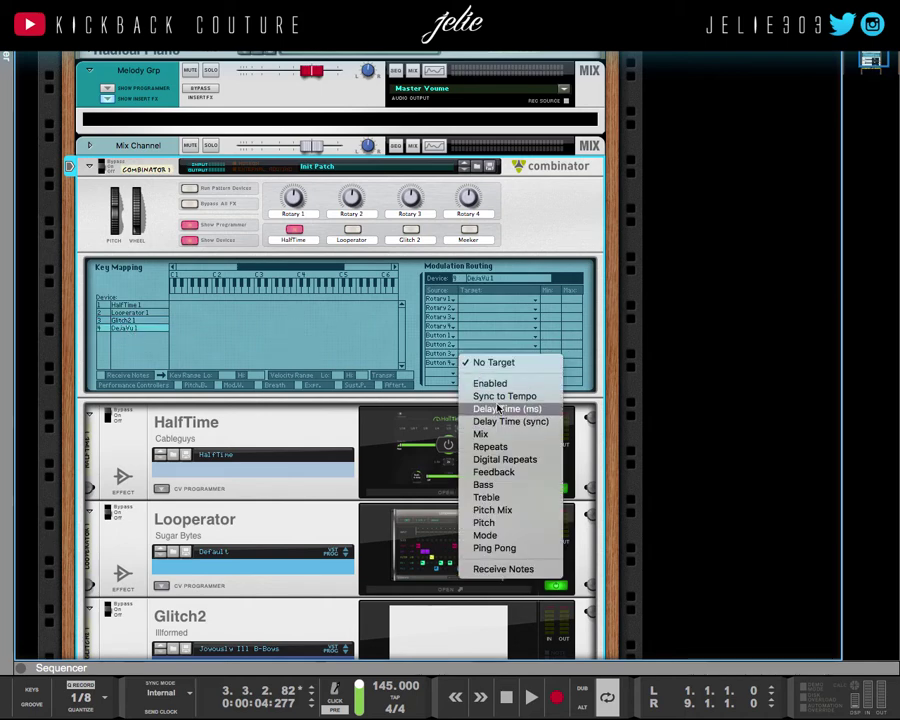
click(489, 383)
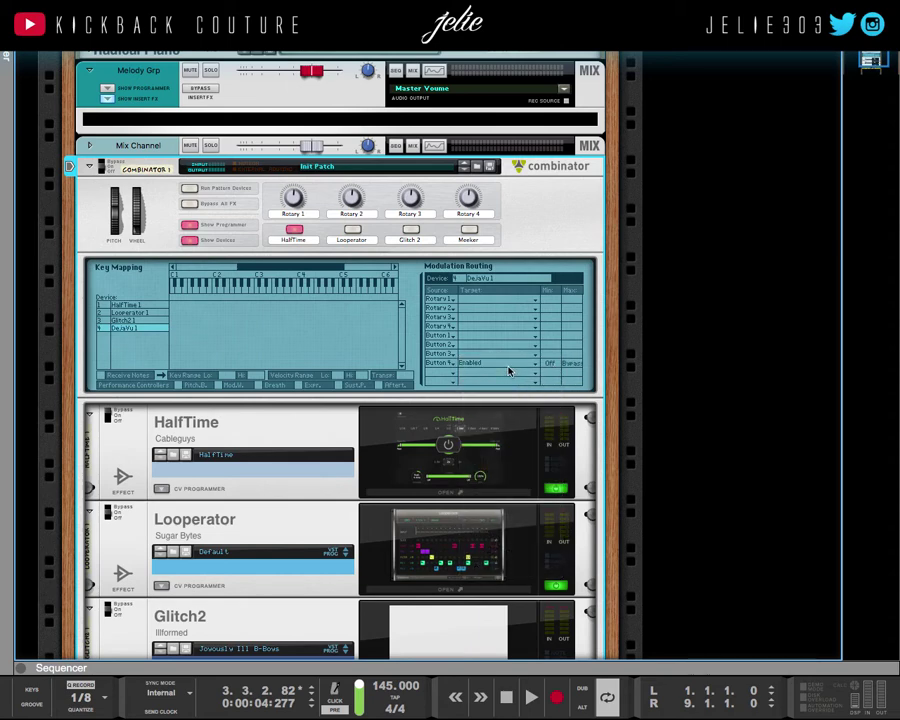
scroll(530, 368, down, 1)
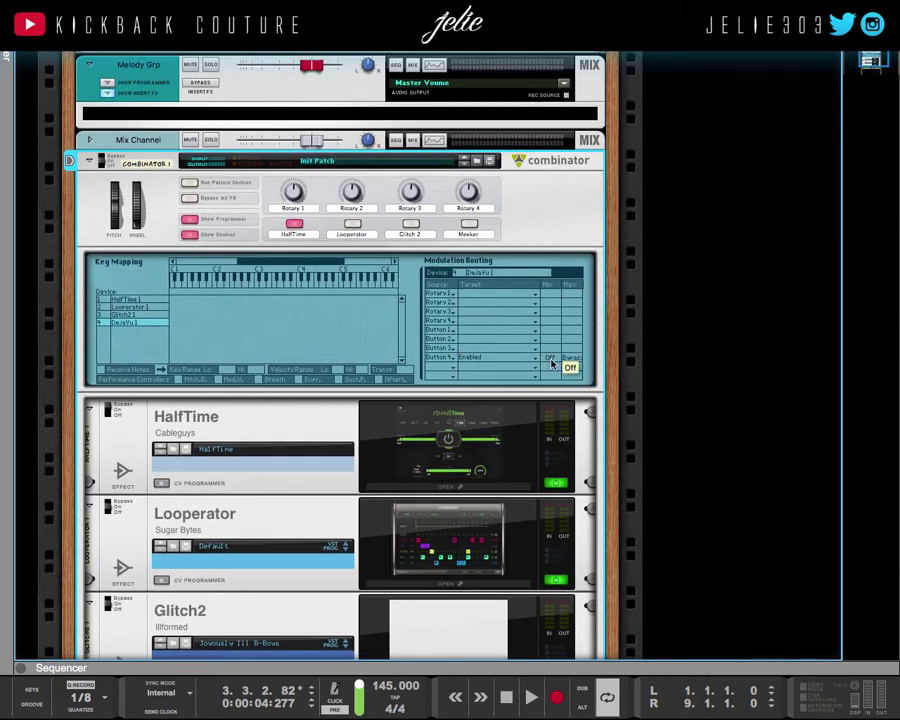
drag(551, 361, 550, 359)
Toggle Show Devices so the Combinator's effect devices are displayed
click(188, 237)
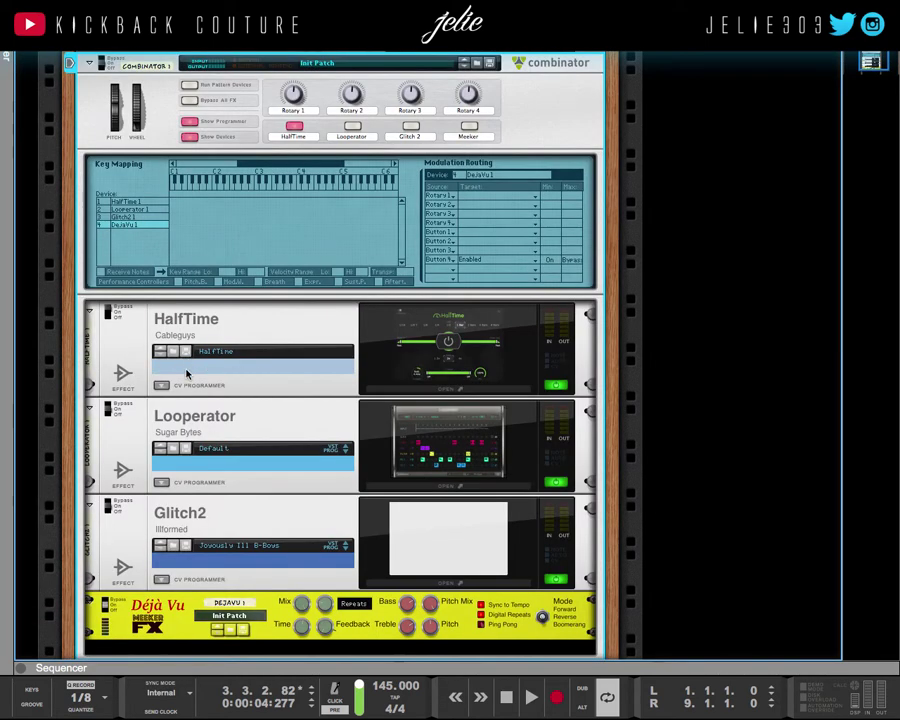
click(187, 362)
scroll(127, 226, up, 1)
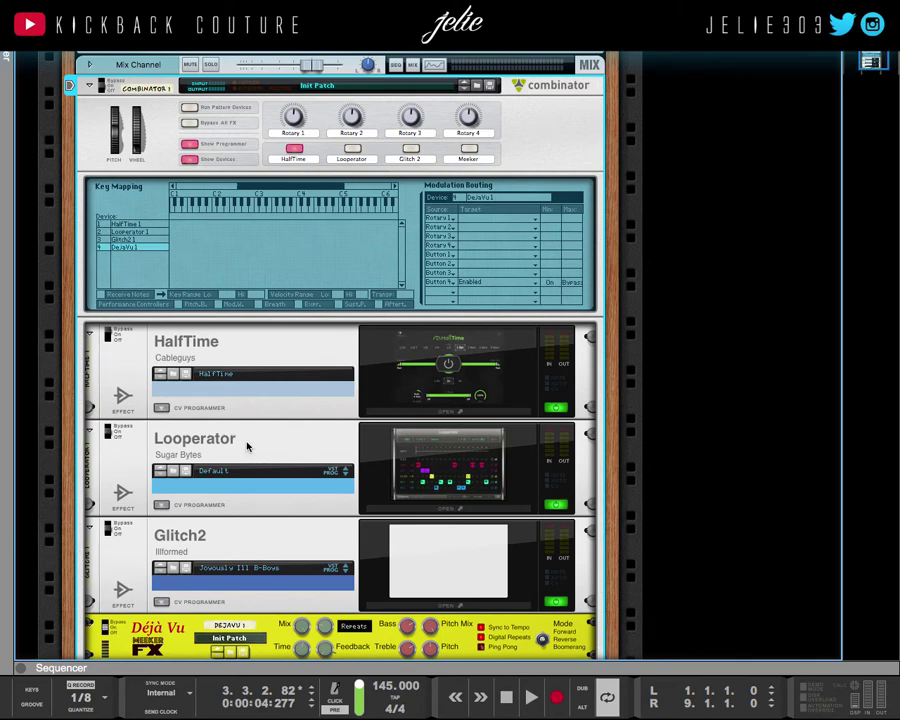
scroll(223, 549, up, 1)
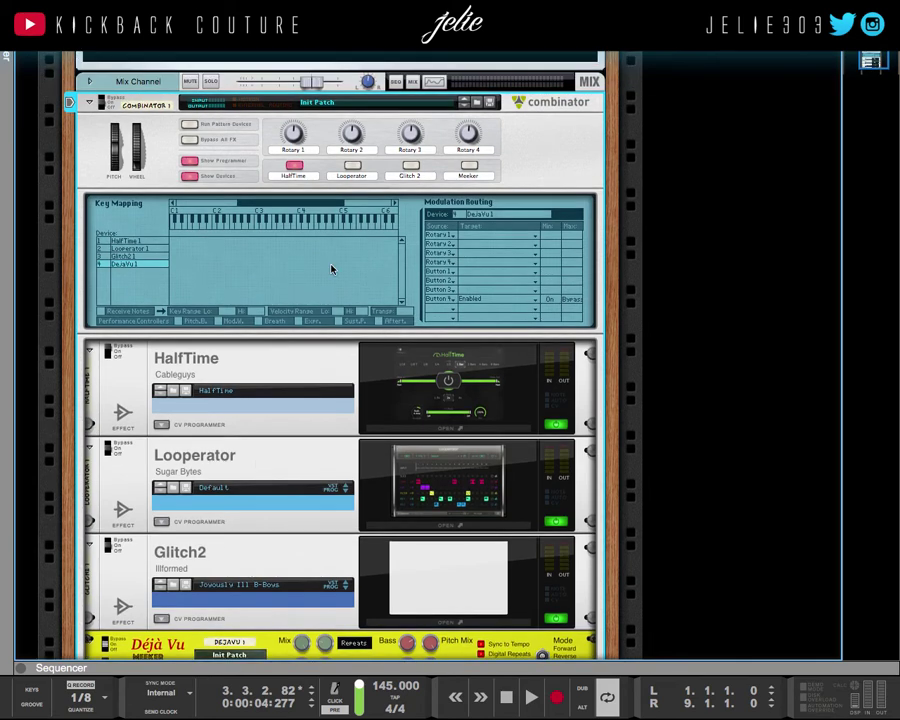
Test the HalfTime, Looperator and Meeker buttons by switching each off and back on
click(295, 167)
click(350, 168)
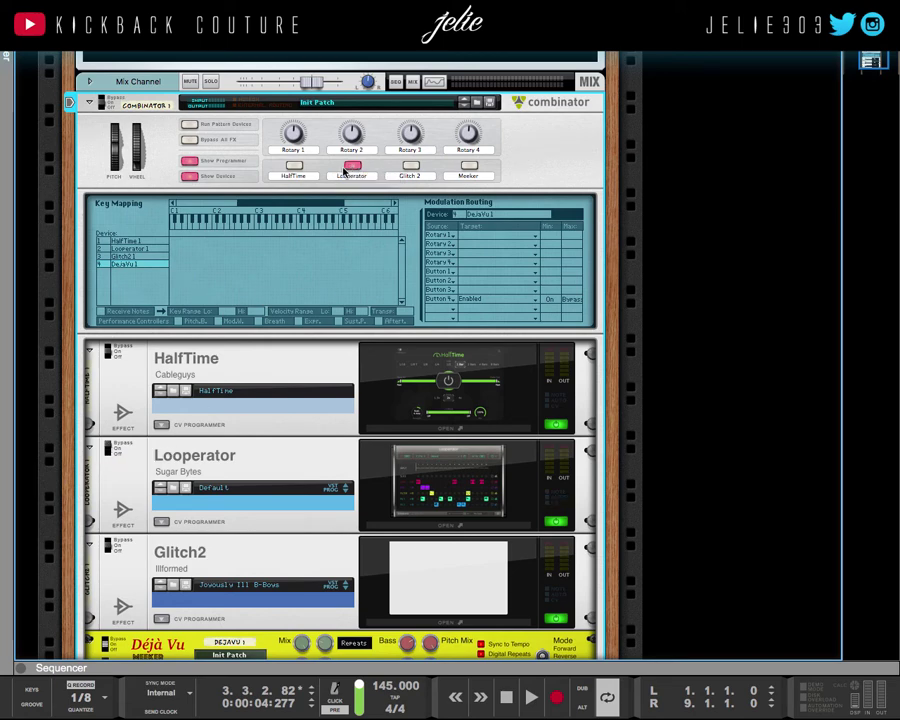
click(353, 166)
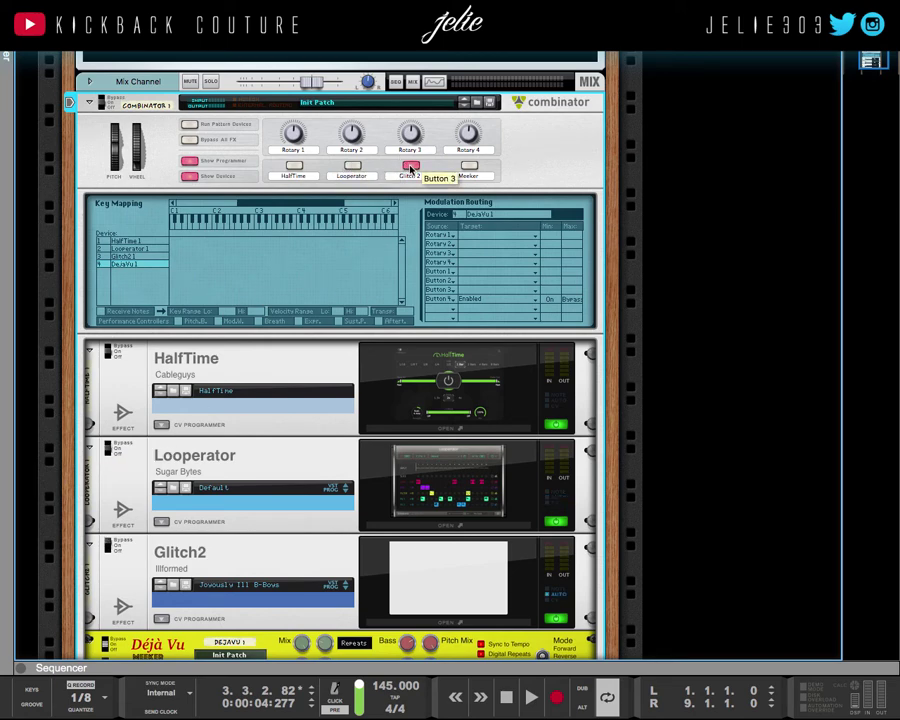
click(469, 166)
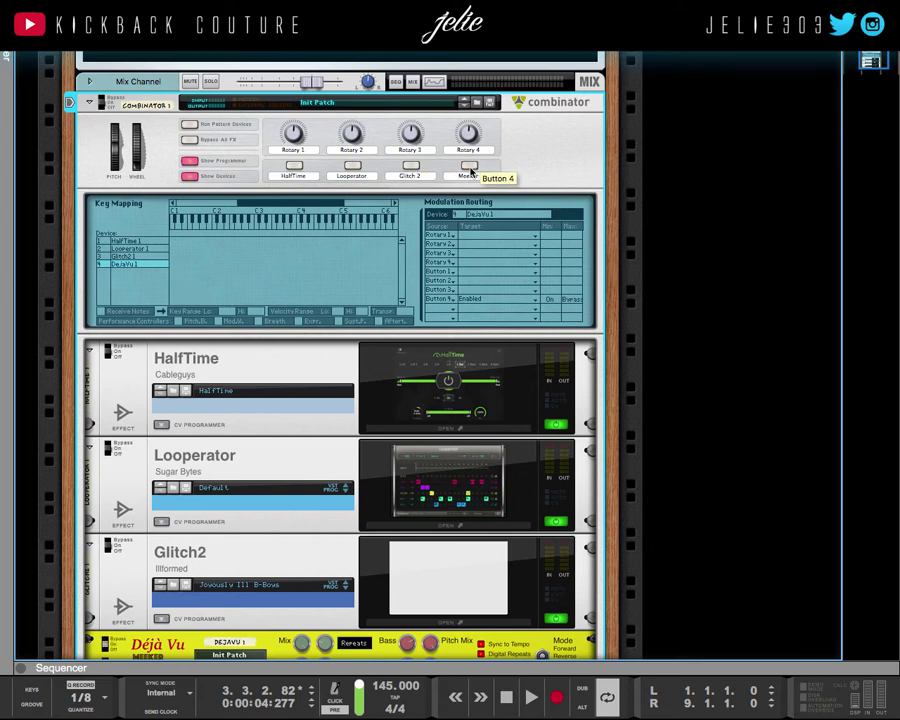
click(469, 166)
click(295, 166)
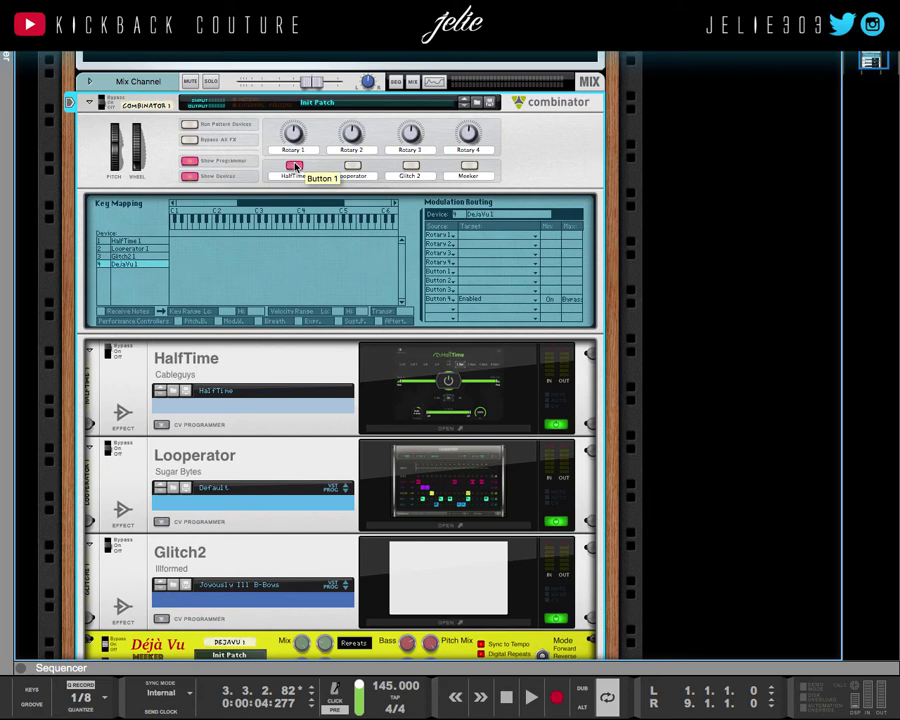
scroll(290, 260, down, 3)
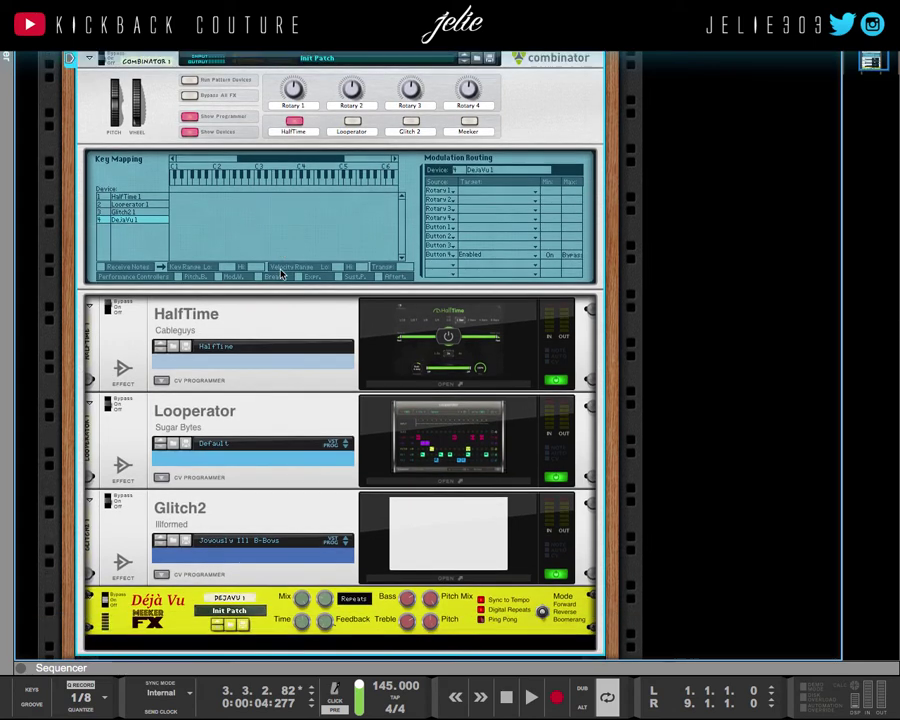
scroll(307, 282, up, 1)
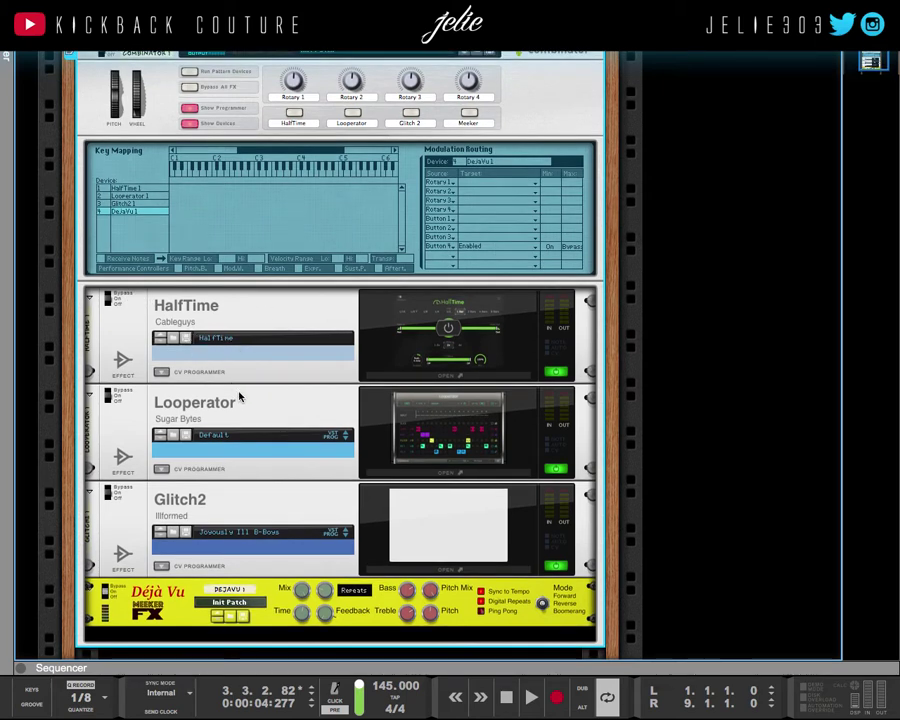
scroll(240, 395, up, 1)
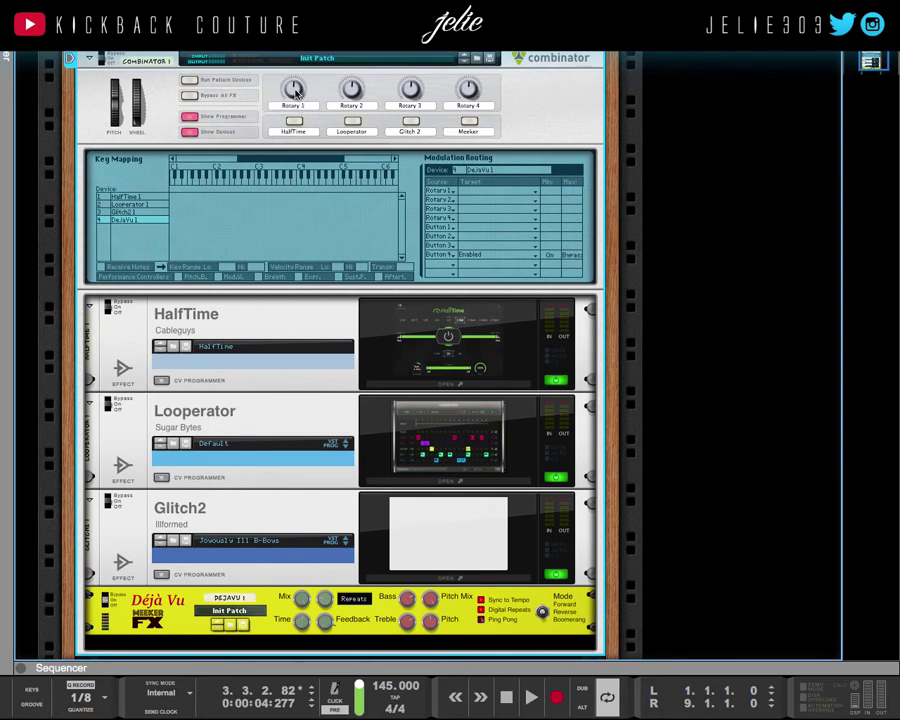
Open the Looperator window and reset its sequencer with INIT > Init All
click(480, 479)
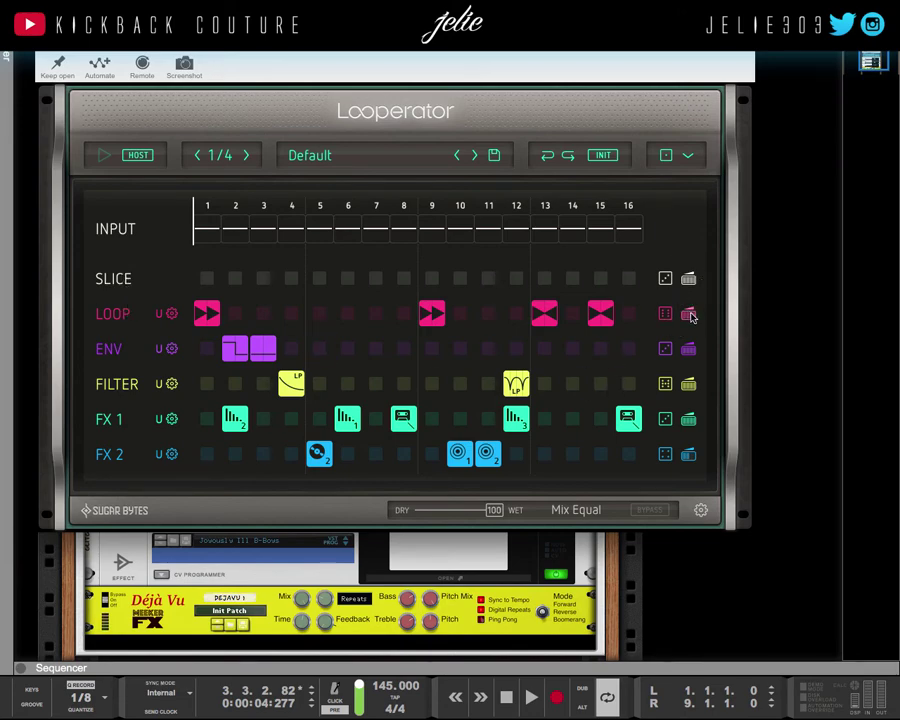
click(694, 281)
click(601, 154)
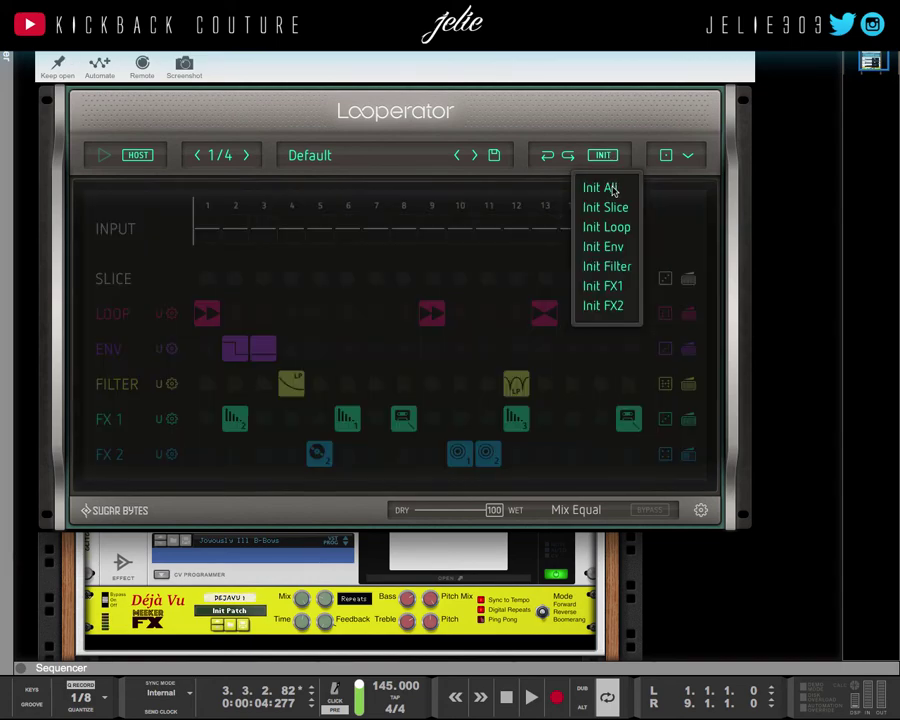
click(606, 186)
Close Looperator, then route Rotary 1 to Looperator 1's Group 1 MixSlice
key(super+w)
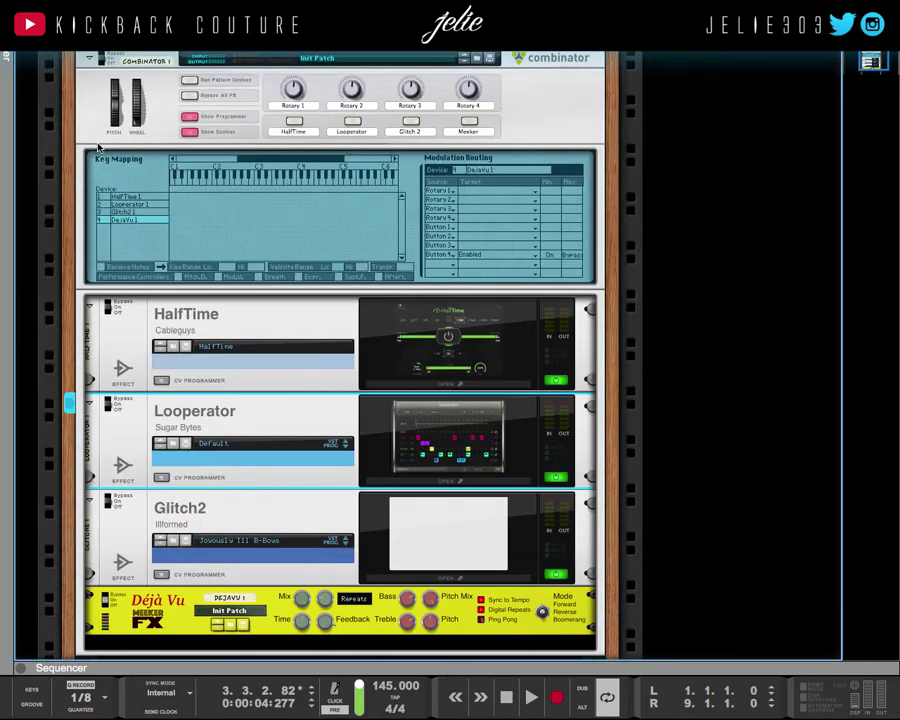
scroll(205, 316, up, 1)
click(128, 221)
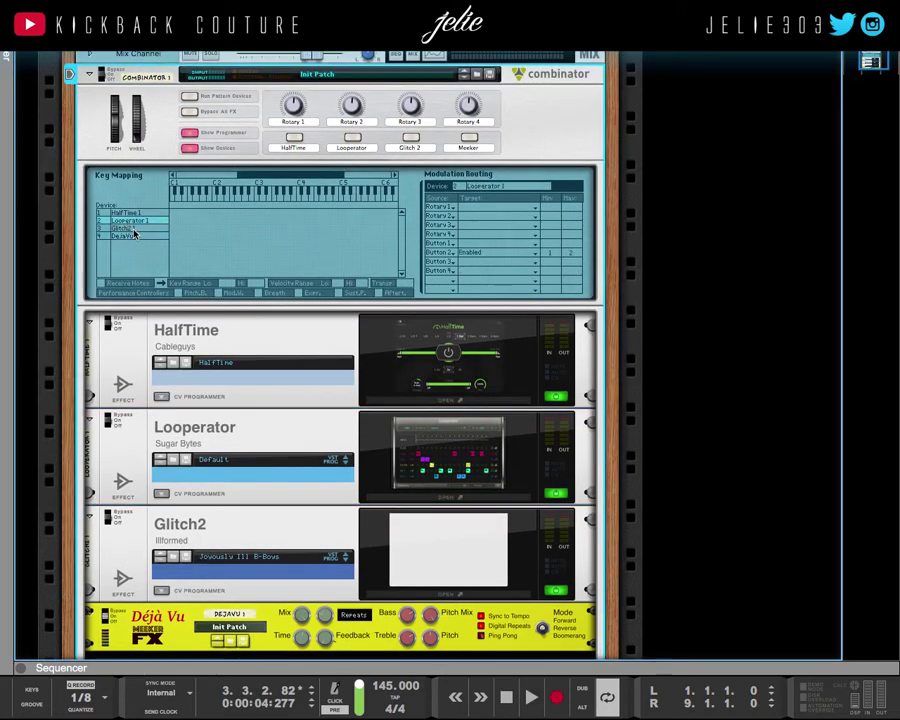
click(452, 208)
click(446, 208)
click(476, 210)
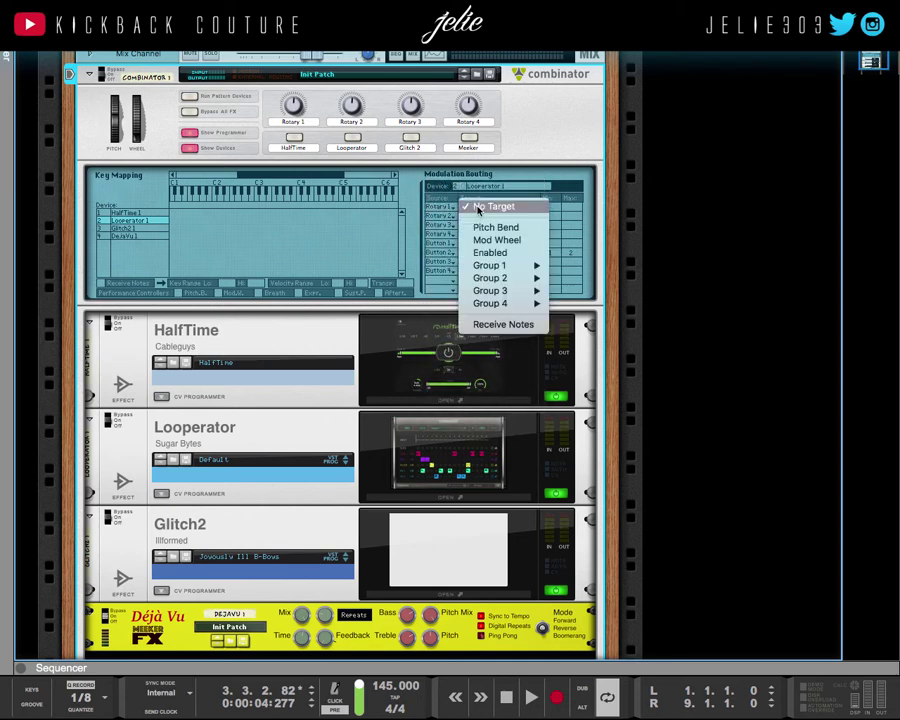
mouse_move(490, 265)
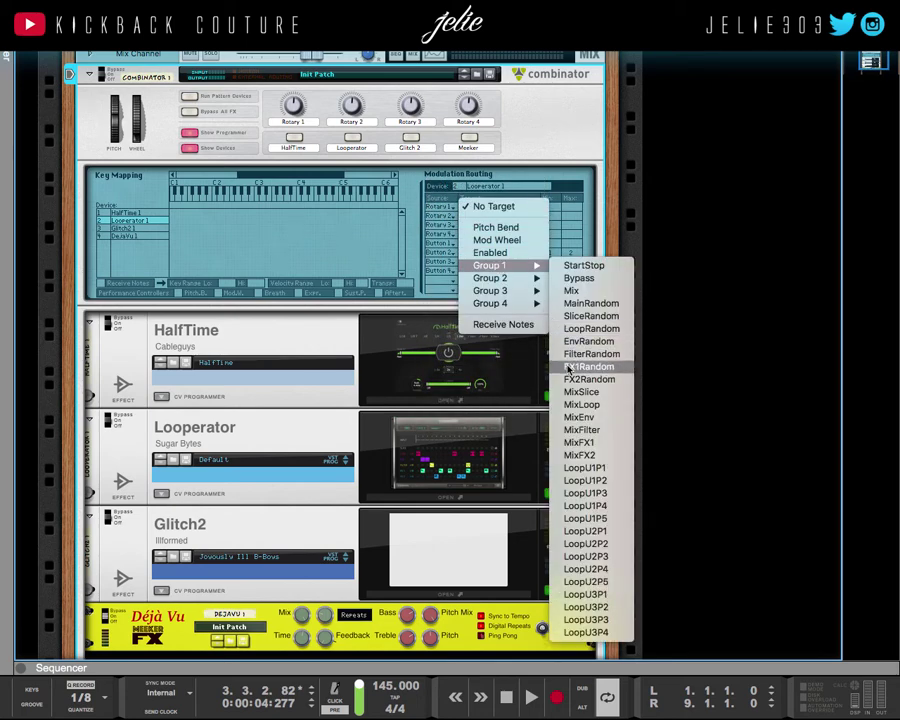
click(578, 399)
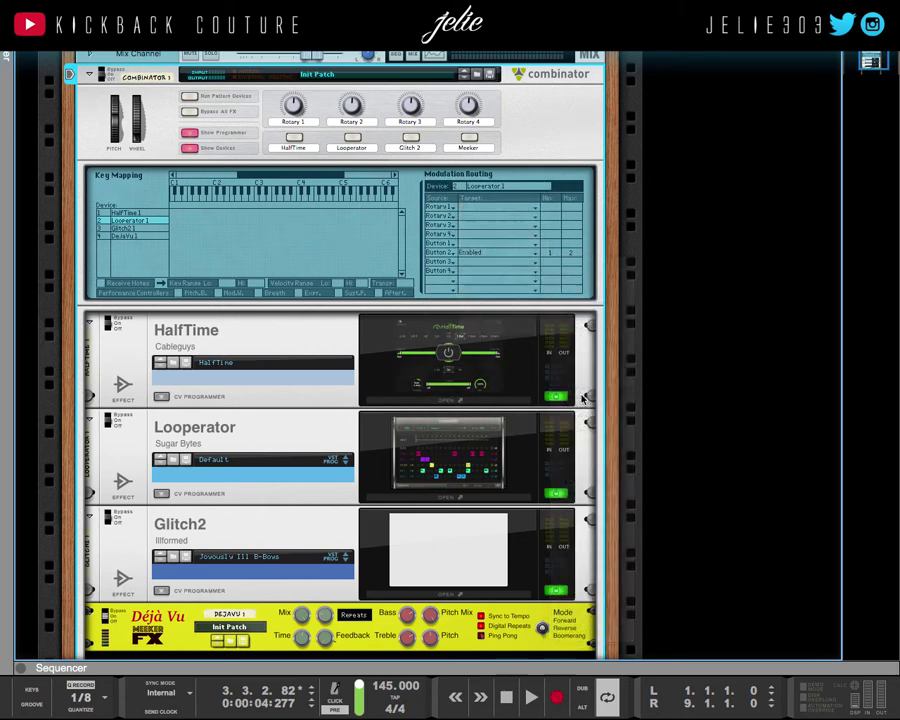
Add a second routing row sending Rotary 1 to Looperator's MixLoop
click(450, 218)
click(455, 203)
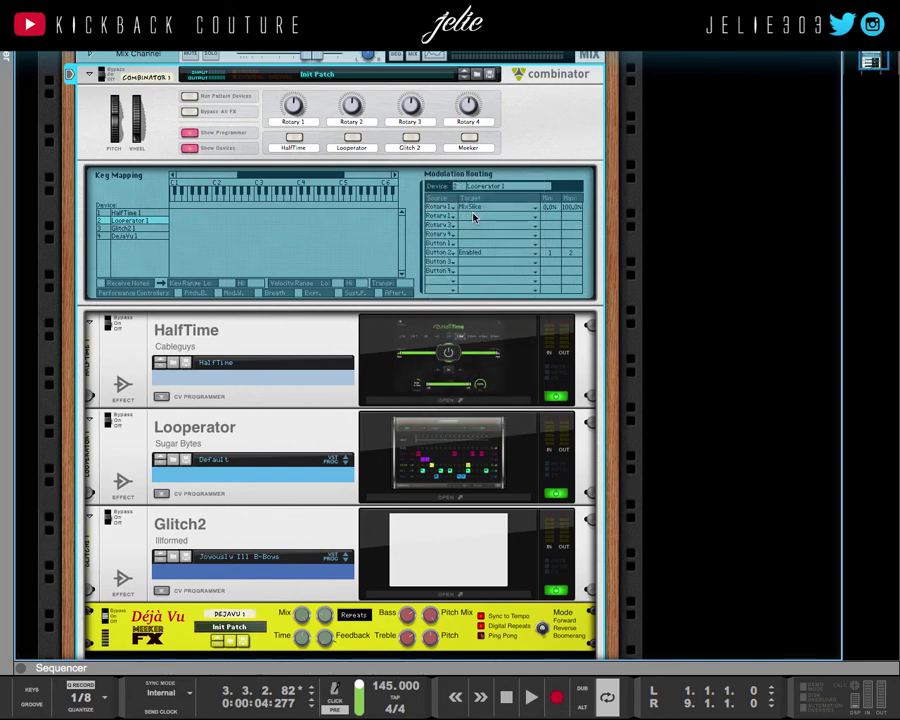
click(476, 219)
mouse_move(520, 274)
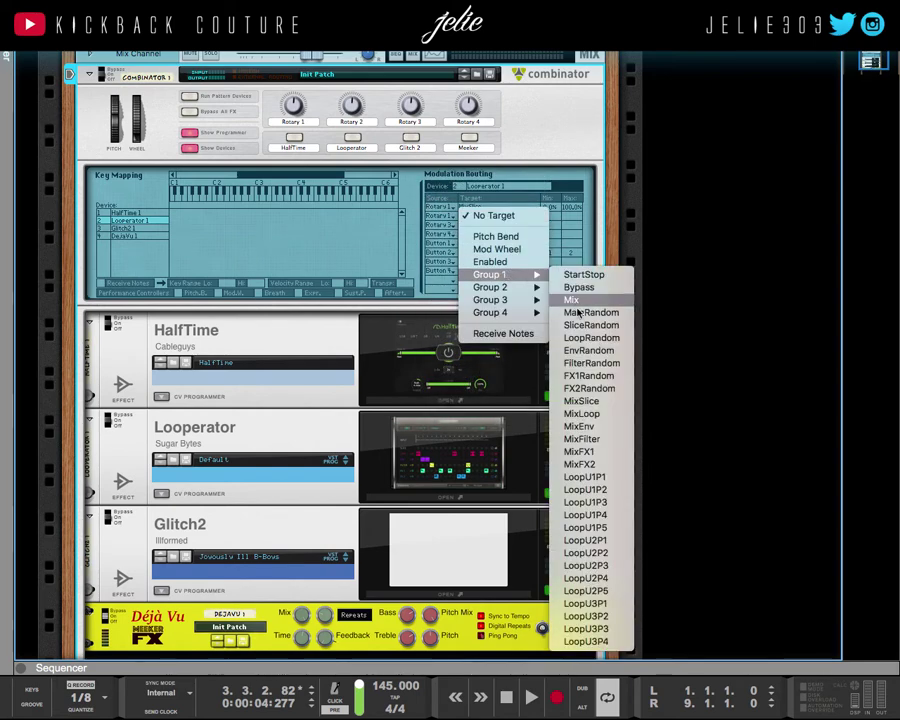
click(588, 420)
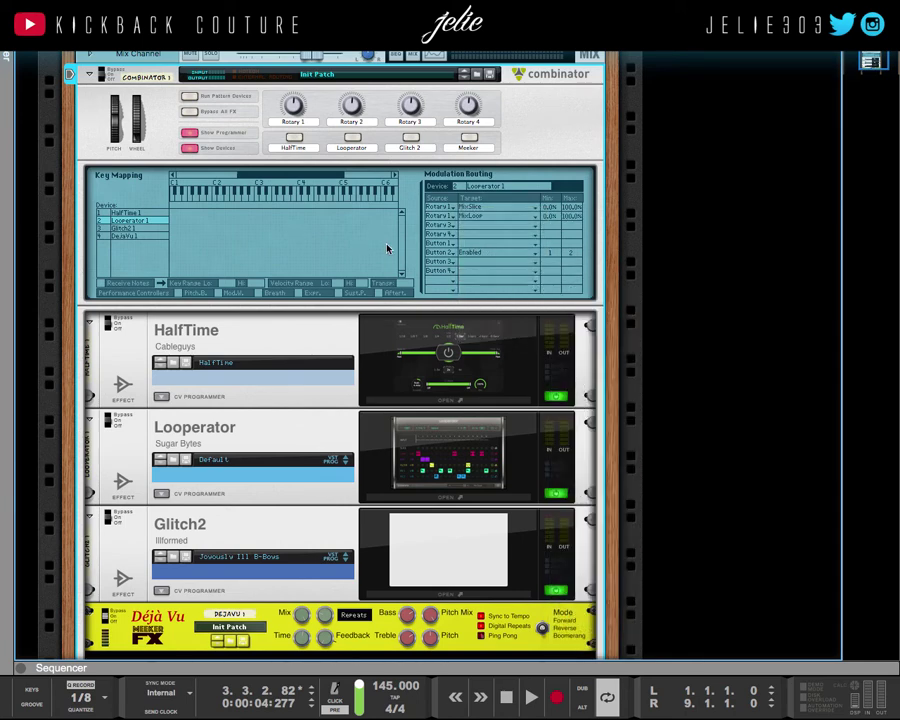
Label the Combinator's first two knobs 'Slice/Loop' and 'Filter'
double_click(292, 122)
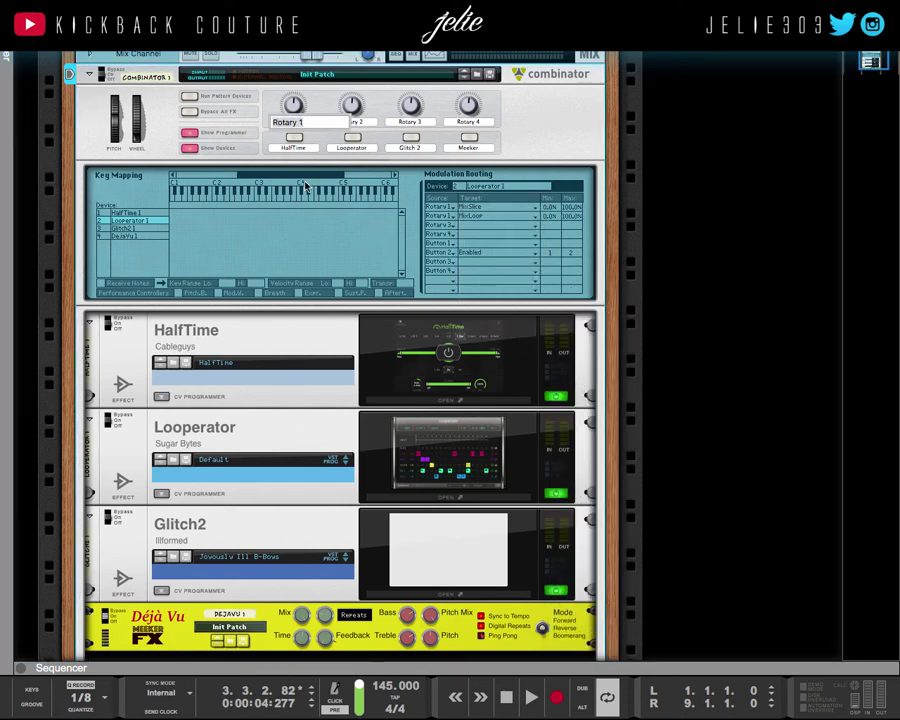
text(S)
text(lice/Loop)
key(Return)
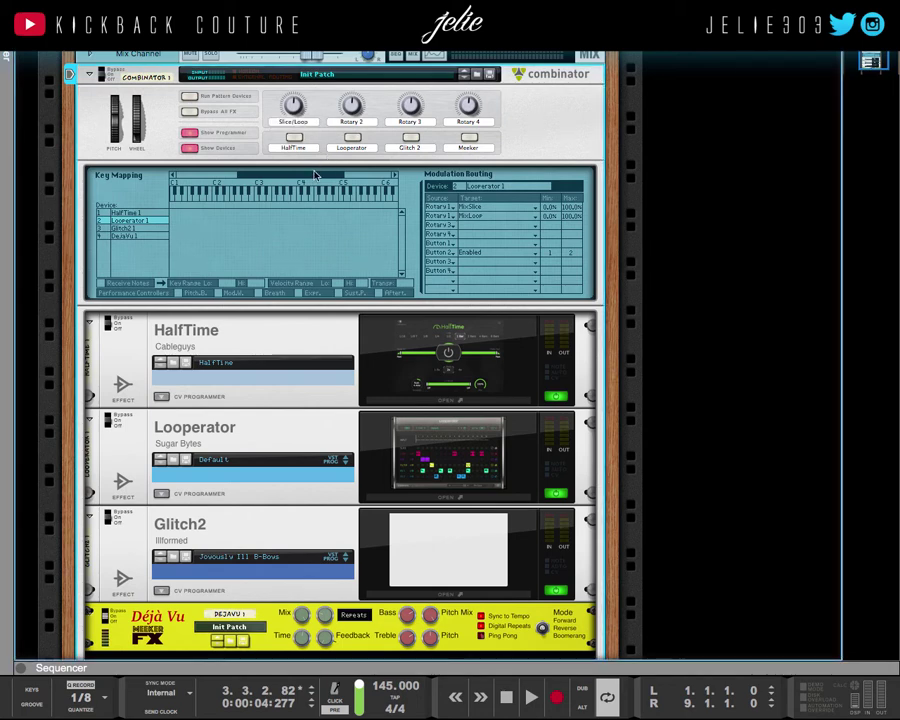
double_click(349, 122)
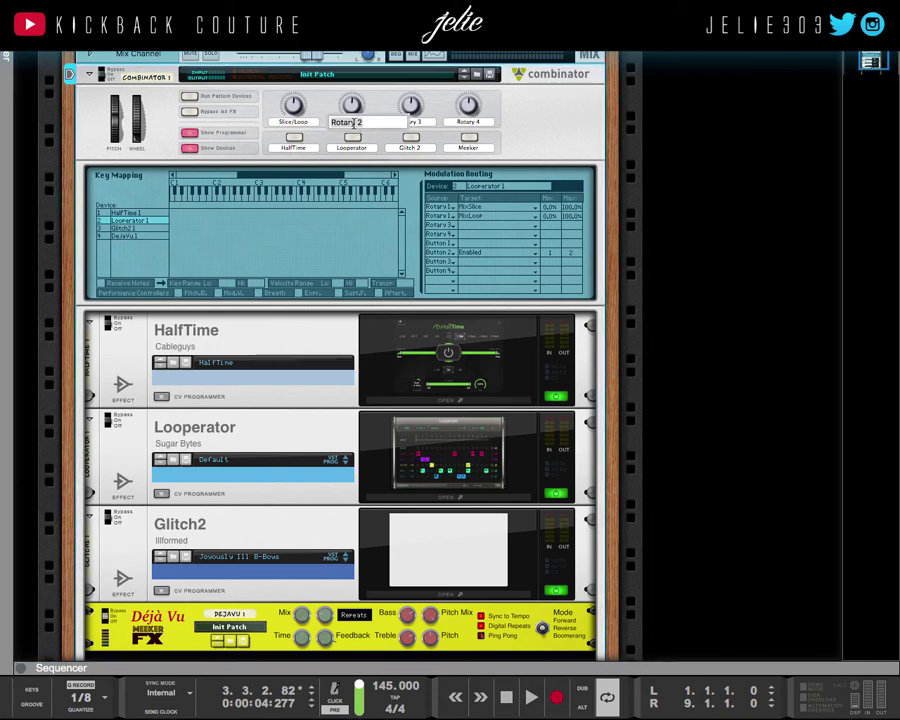
text(Filter)
key(BackSpace)
key(BackSpace)
text(ter)
key(Return)
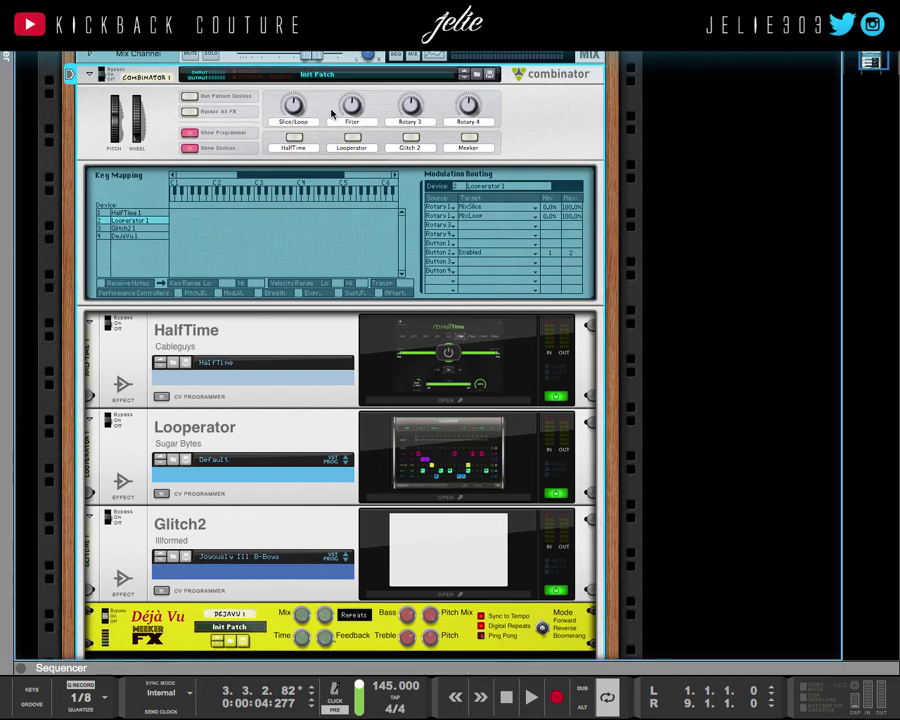
Set routing row 3 to send Rotary 2 to Looperator's Group 1 MixFilter
click(447, 231)
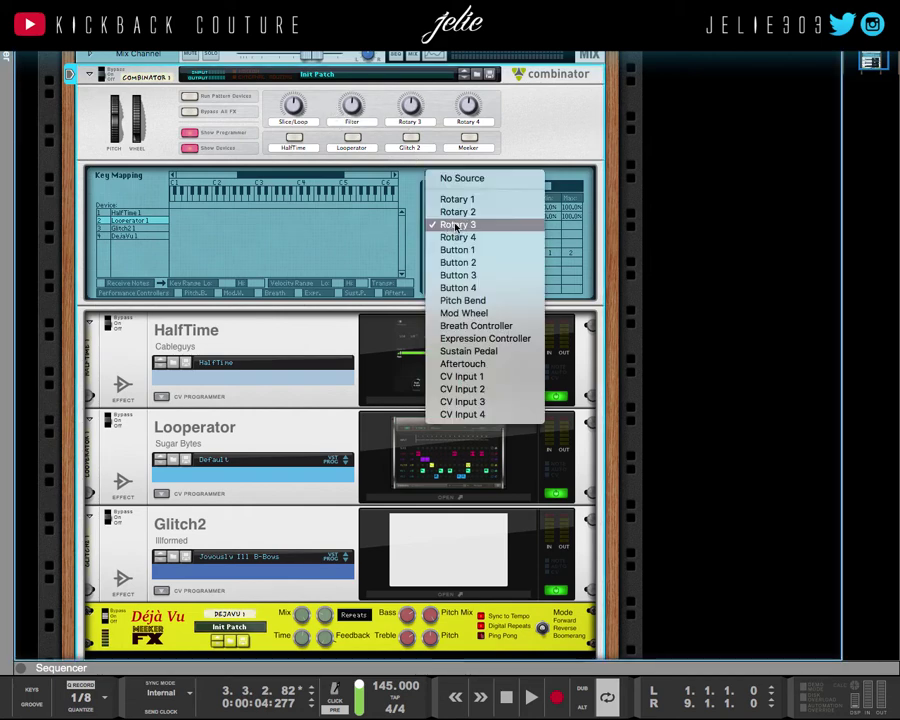
click(458, 210)
click(468, 226)
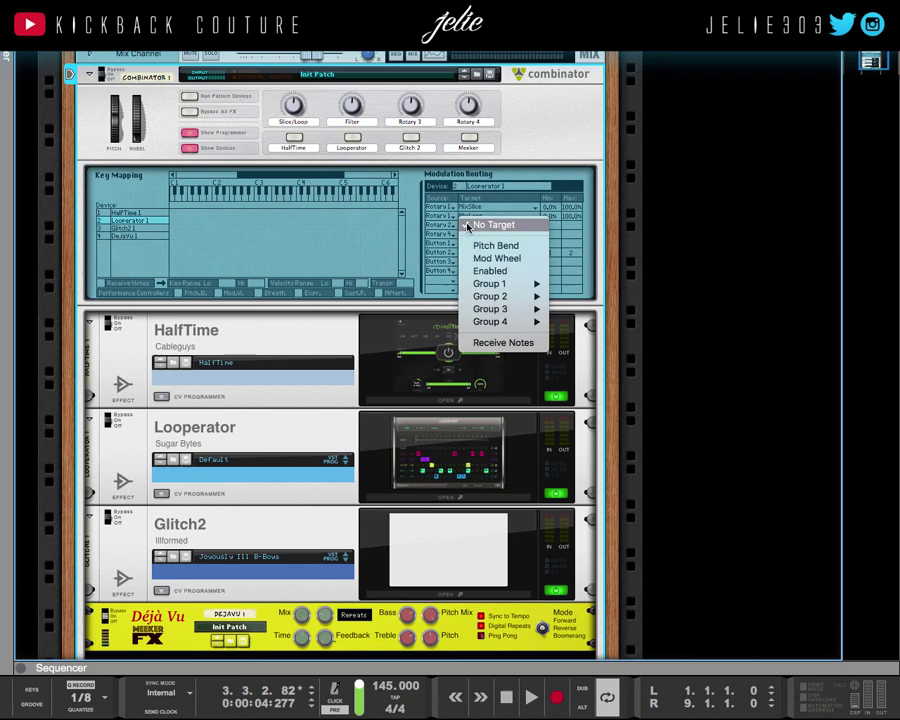
mouse_move(505, 284)
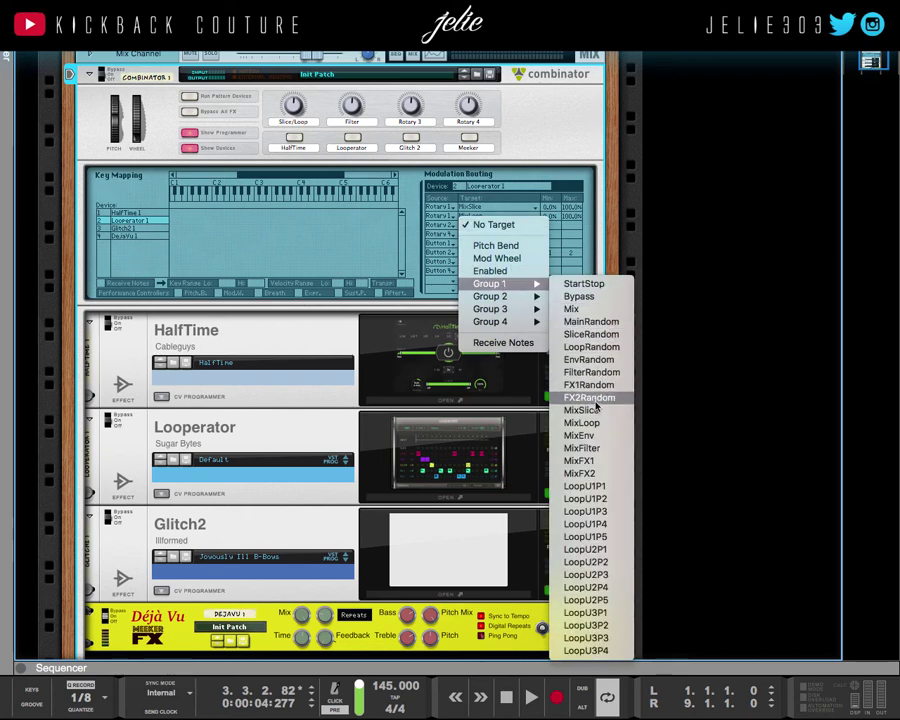
click(604, 450)
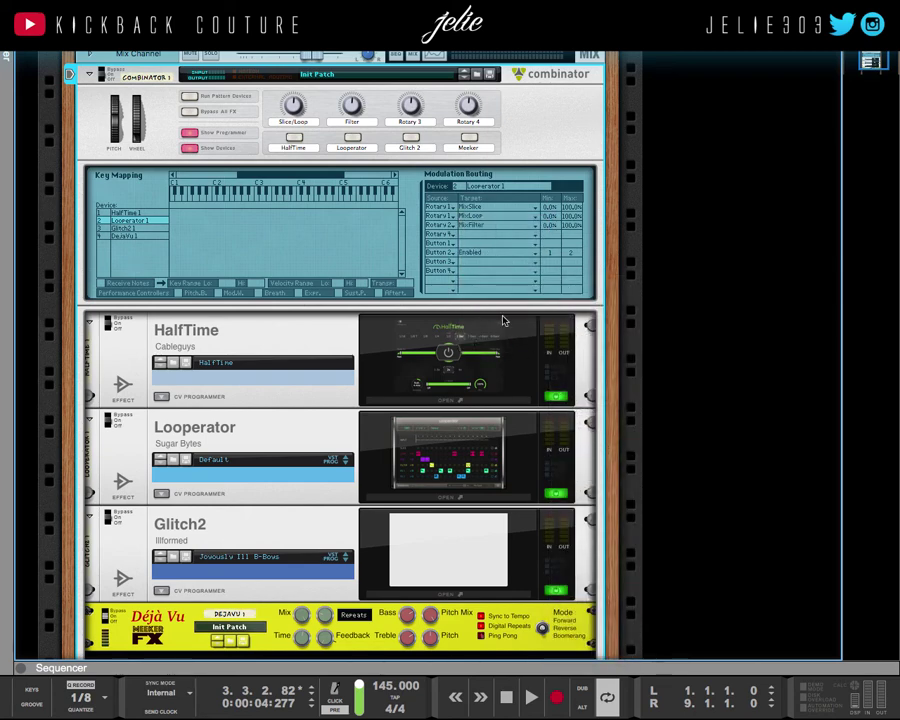
Label the Combinator's third knob TapeStop and its fourth knob Vinyl
double_click(408, 122)
text(TapeStop)
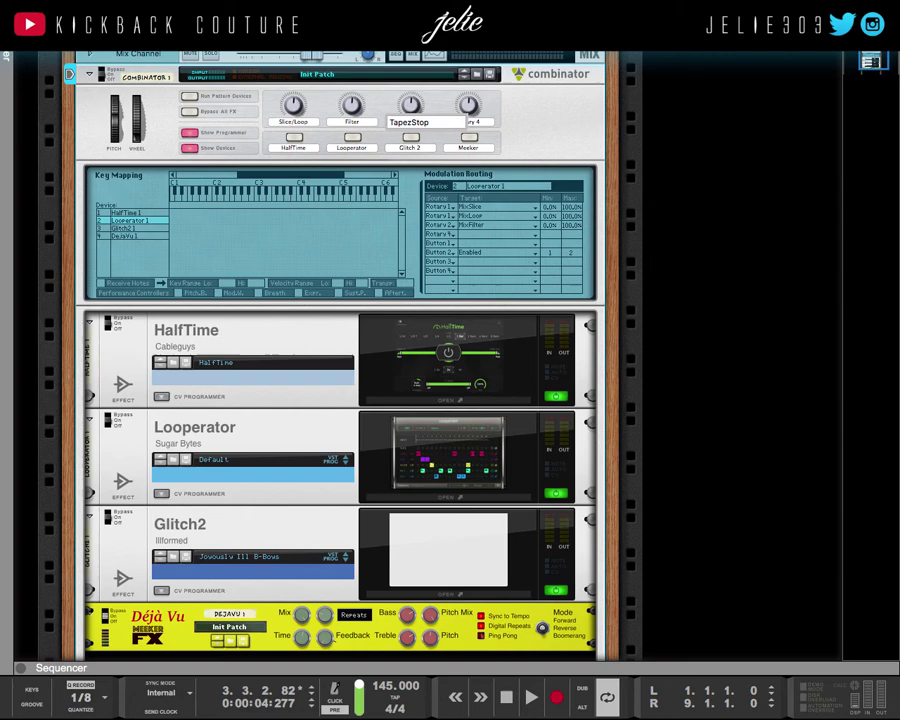
key(Return)
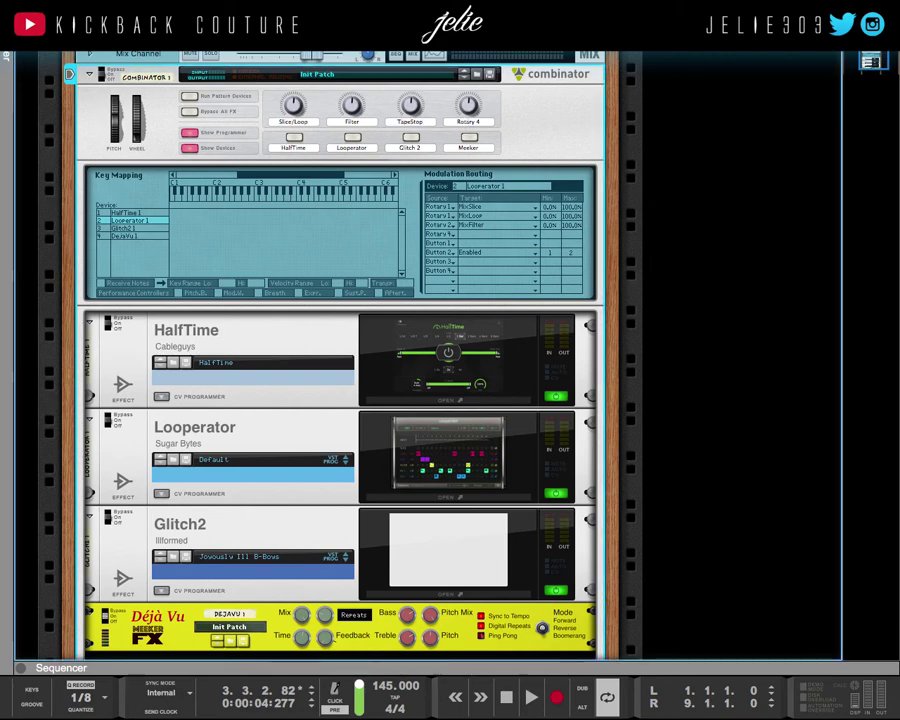
double_click(462, 124)
text(Viny)
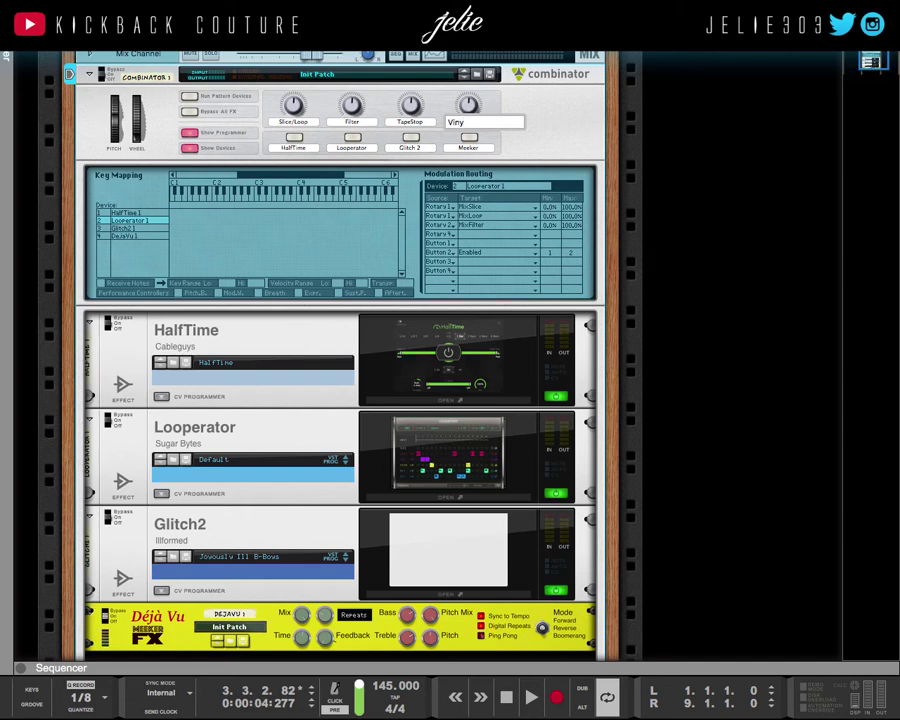
text(l)
key(Return)
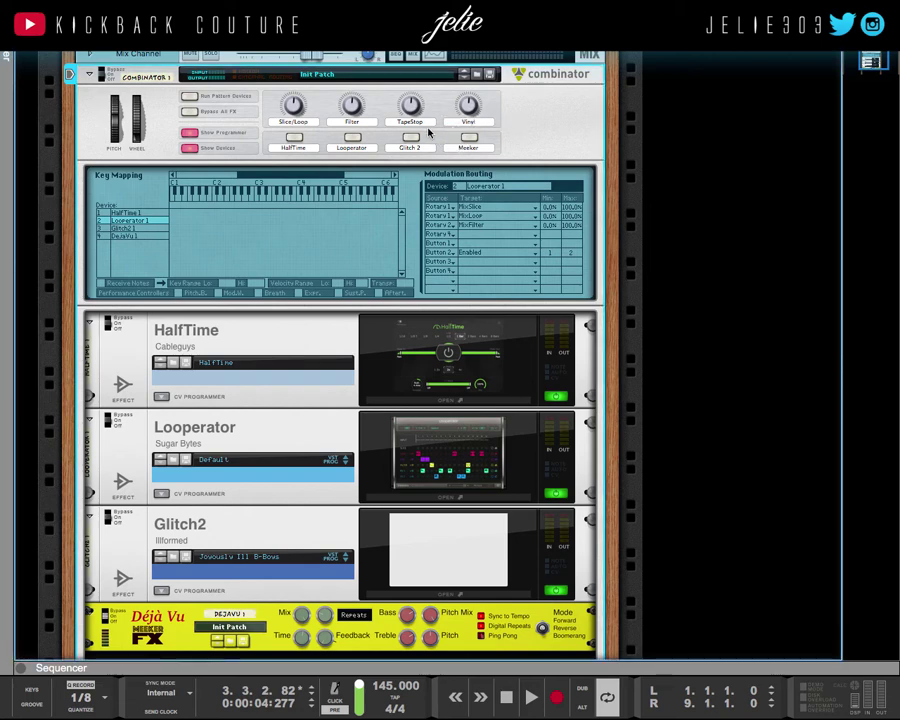
In the fourth routing row, route Rotary 3 to Looperator's Group 1 MixFX1
click(453, 232)
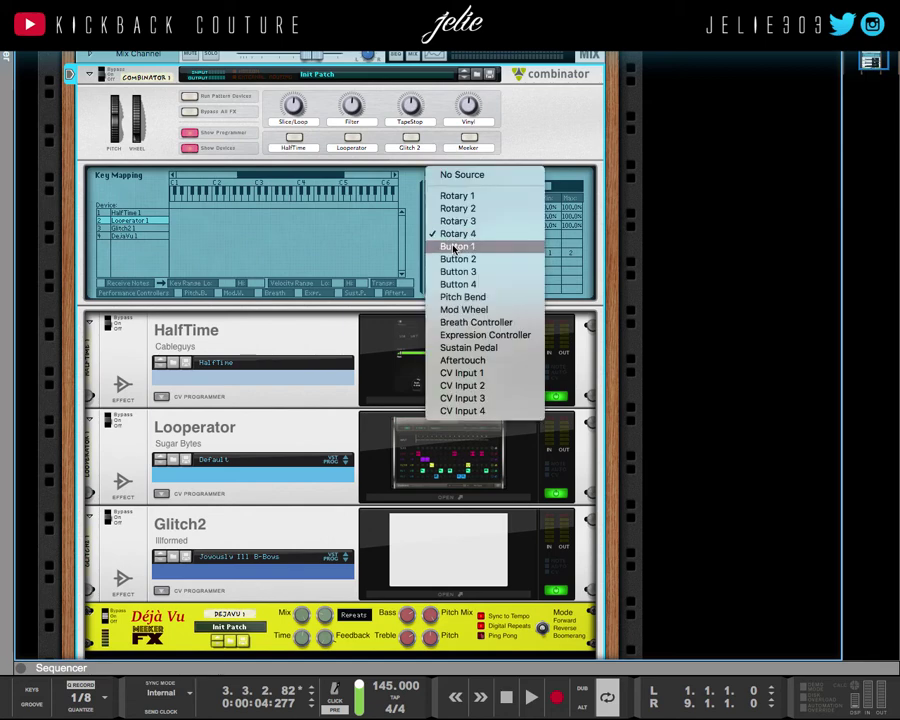
click(458, 220)
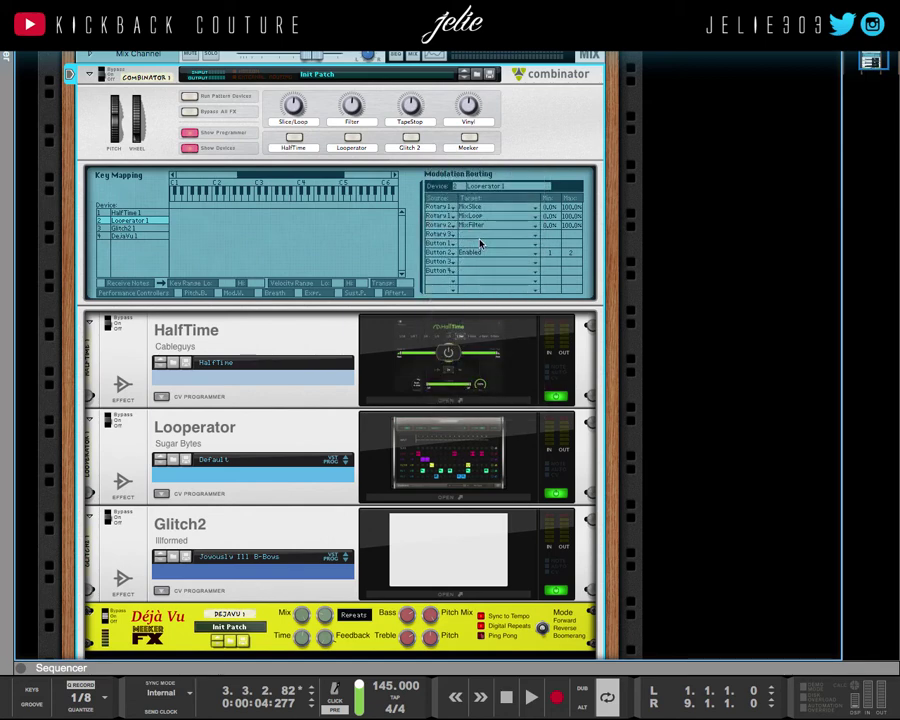
click(483, 240)
mouse_move(517, 293)
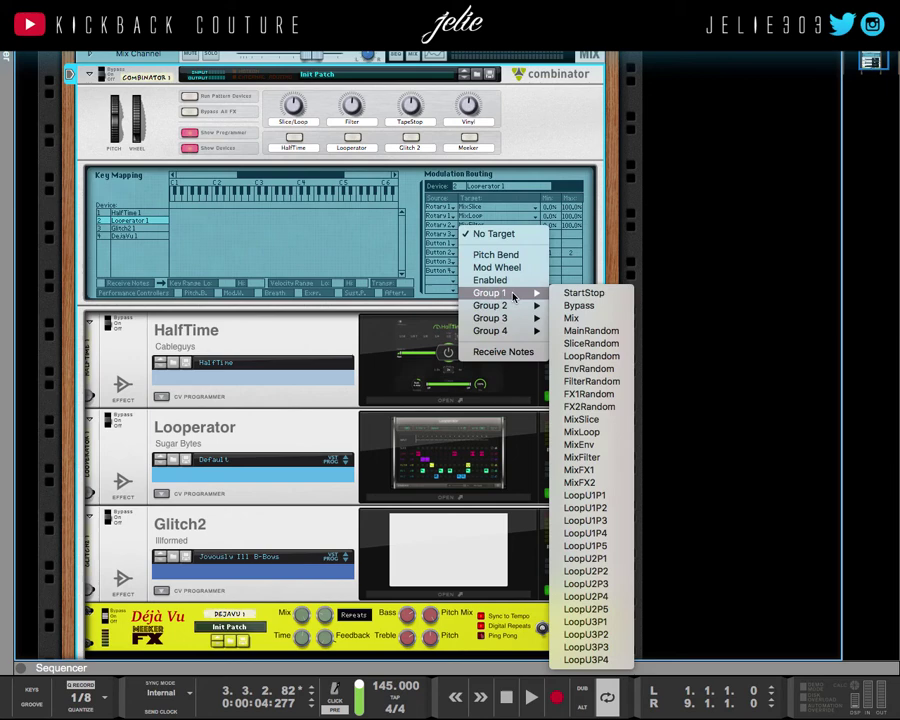
click(600, 470)
In the next routing row, route Rotary 4 to Looperator's Group 1 MixFX2
click(448, 245)
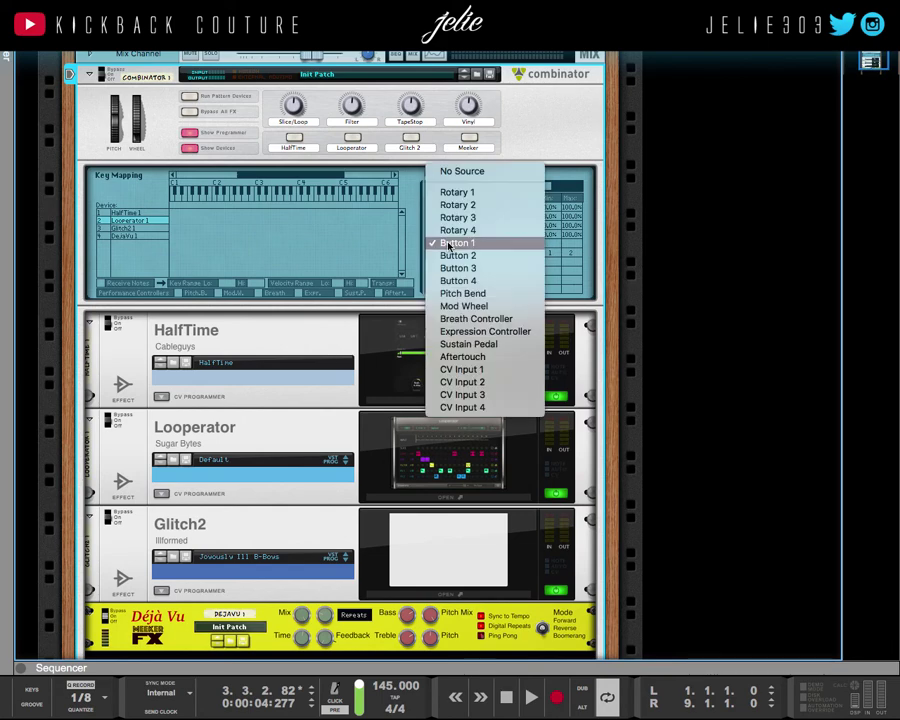
click(472, 230)
click(487, 249)
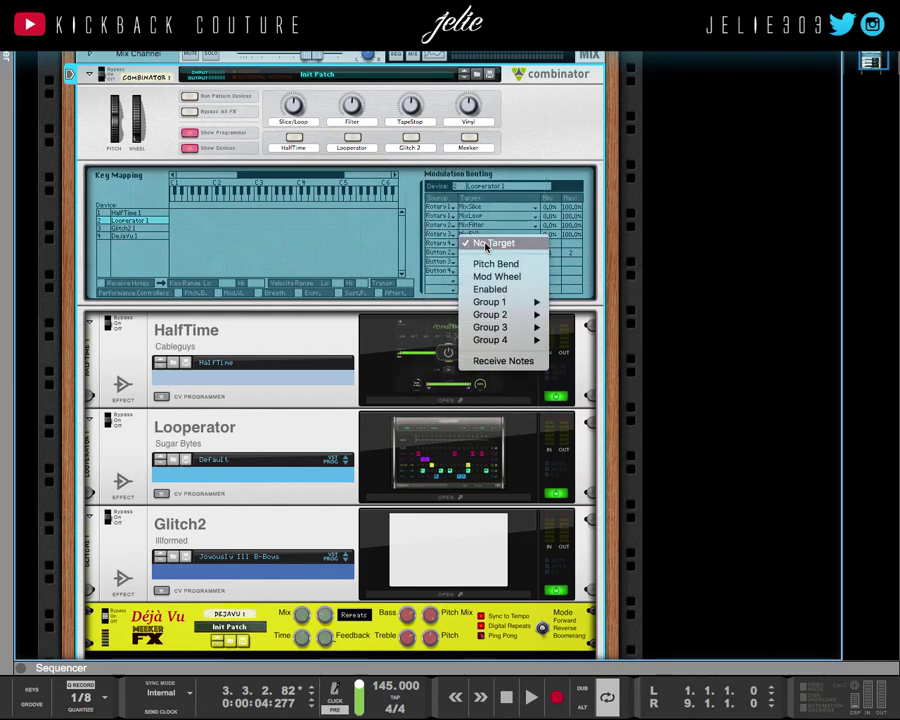
mouse_move(516, 305)
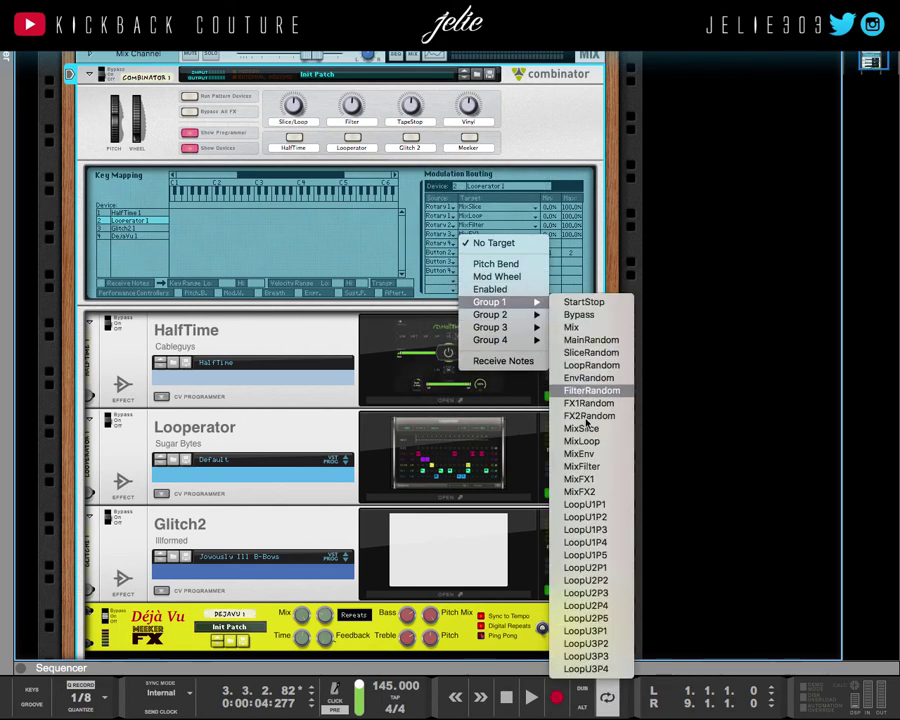
click(593, 491)
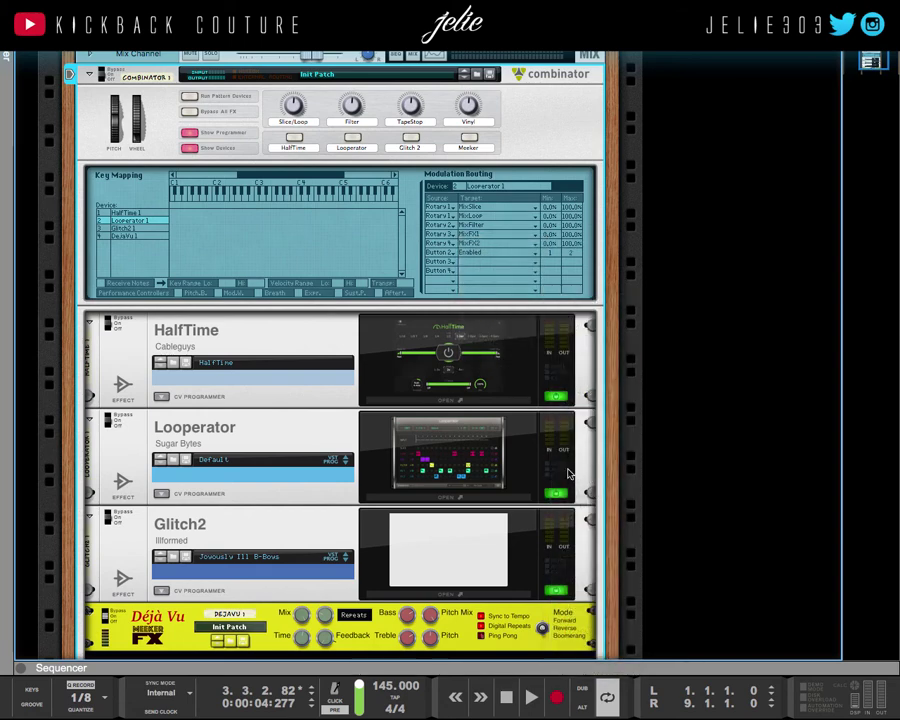
click(458, 497)
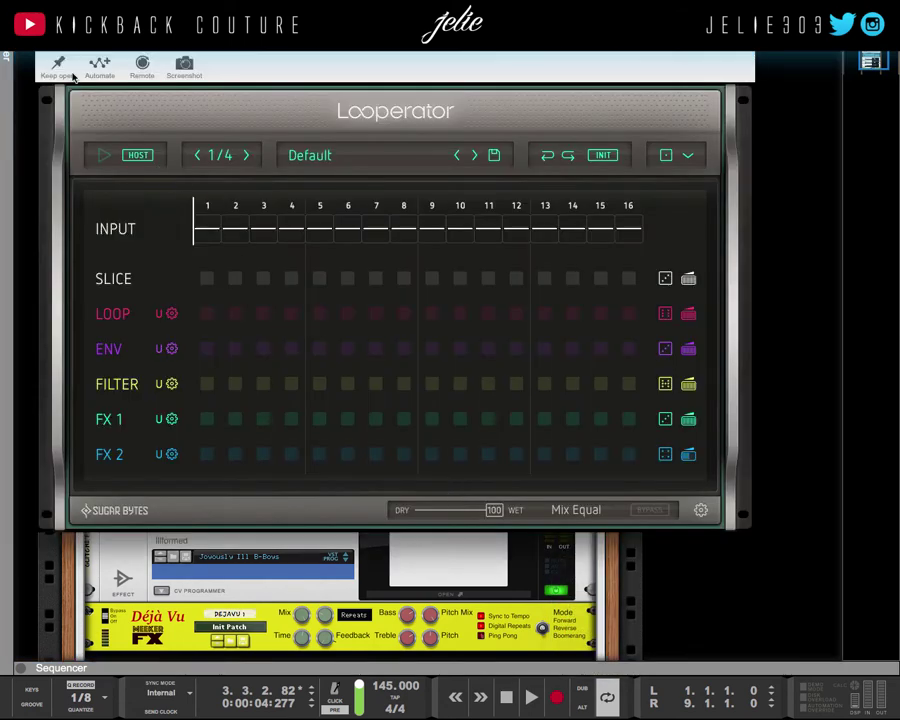
click(57, 64)
drag(112, 45, 127, 199)
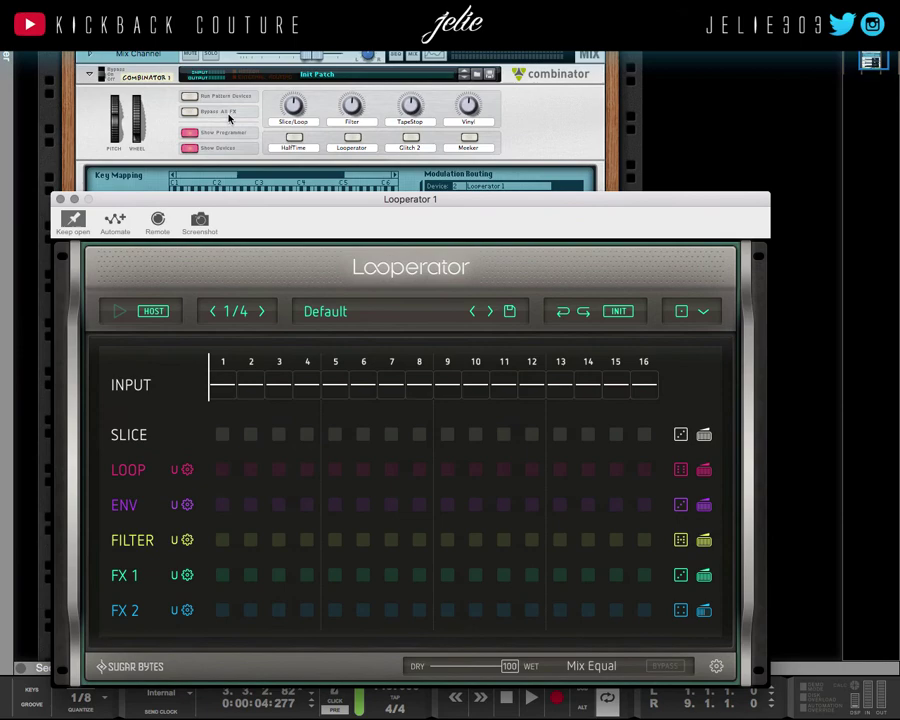
click(284, 115)
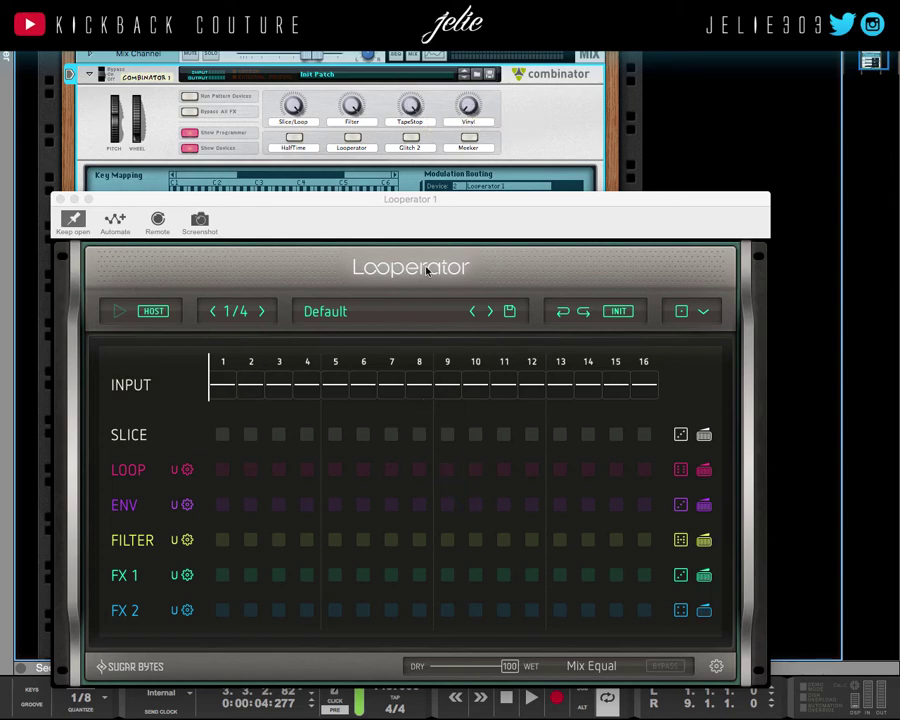
click(60, 199)
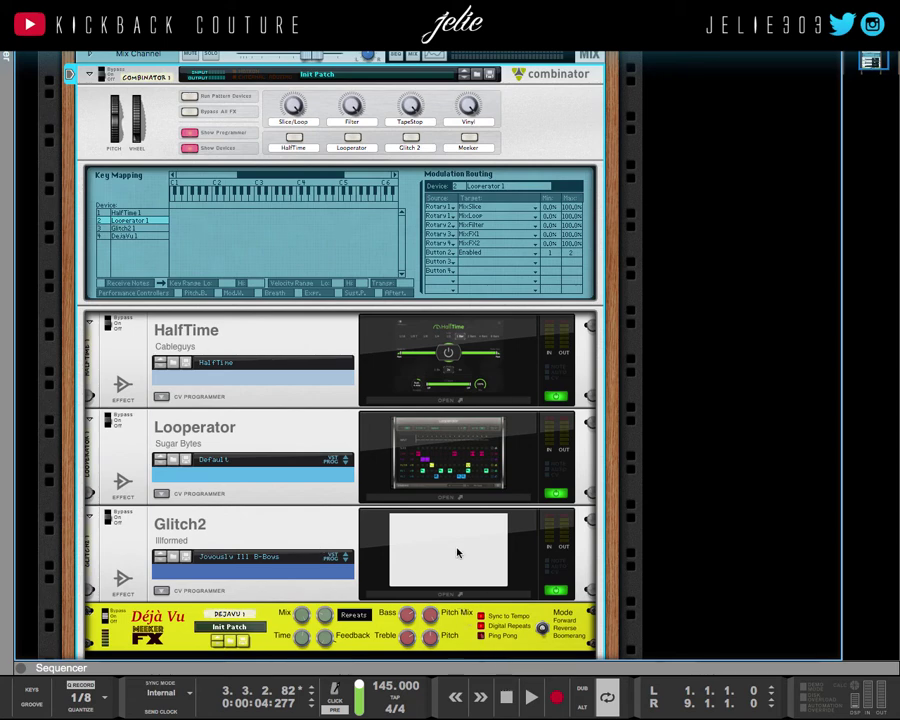
Open the Combinator's Save Patch dialog and enter the name Fx Melody
click(456, 497)
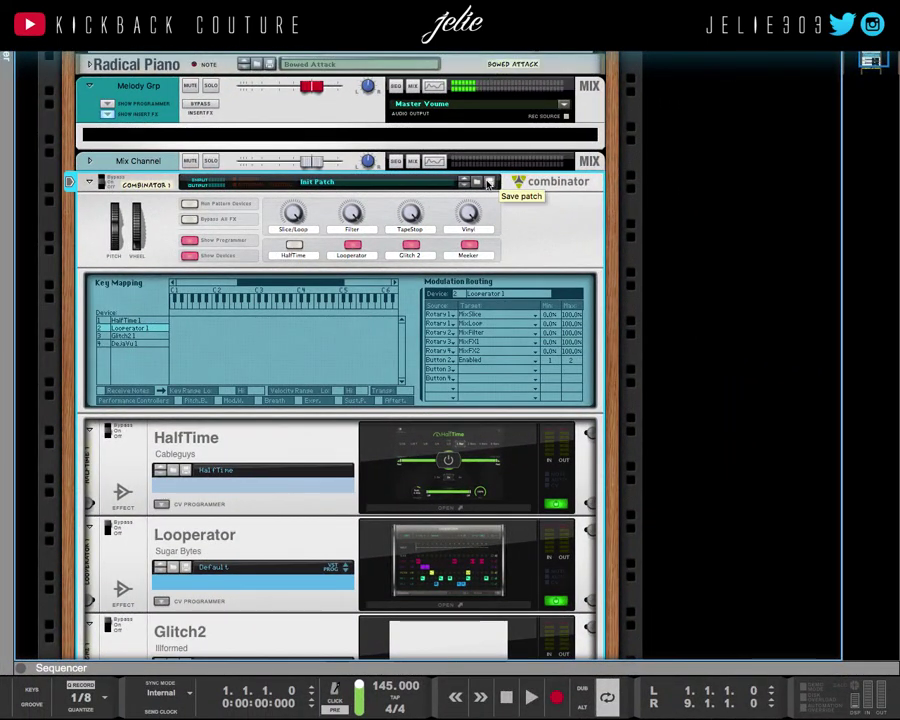
click(489, 183)
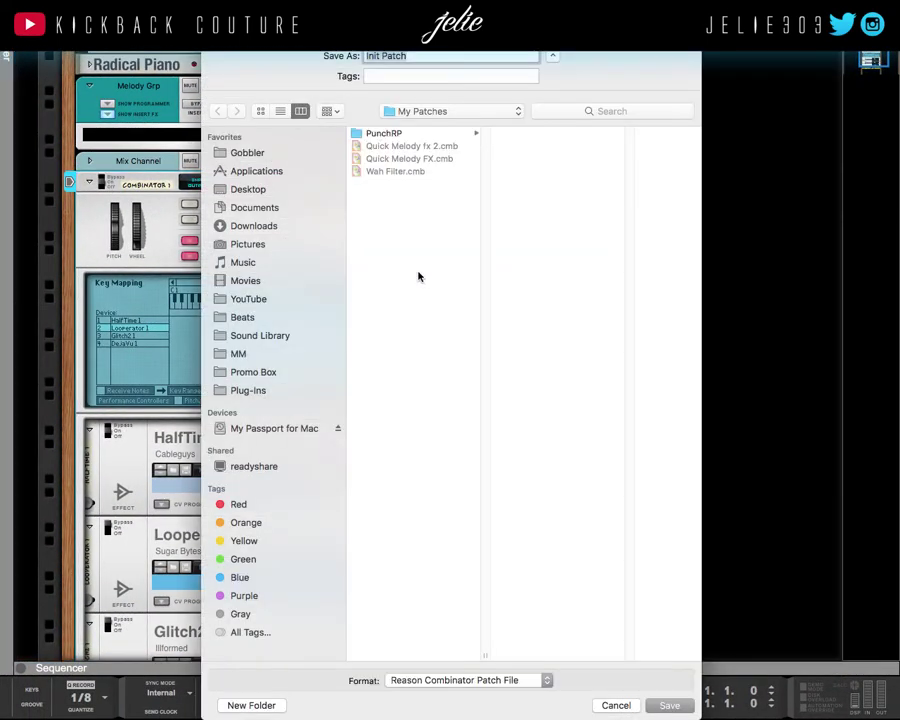
text(Fx Melody 3)
Save the patch as Fx Melody 3, then delete the Mix Channel and Combinator from the rack
key(Return)
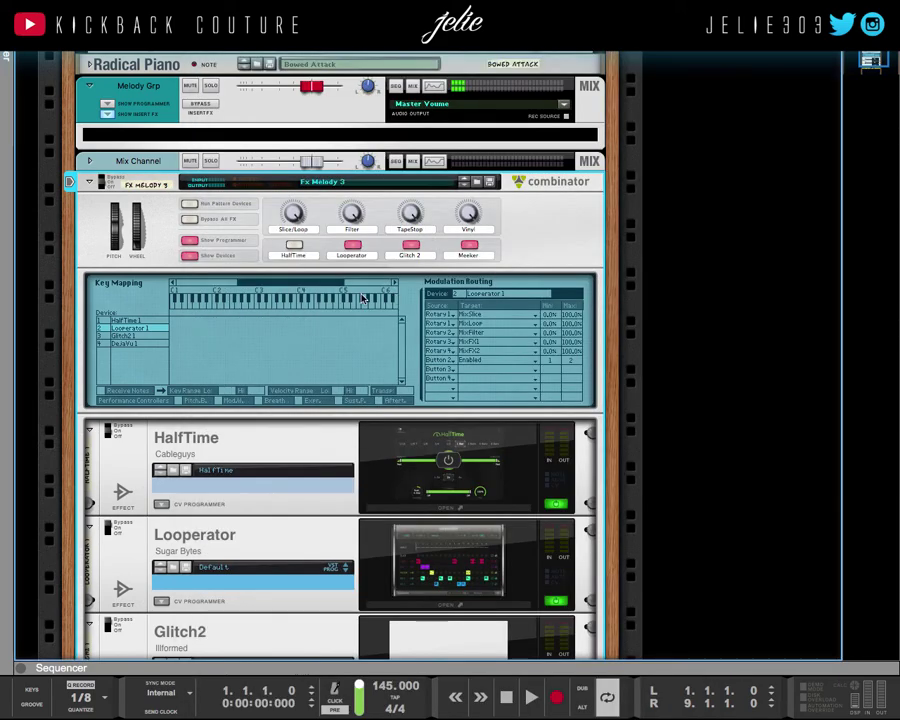
click(157, 163)
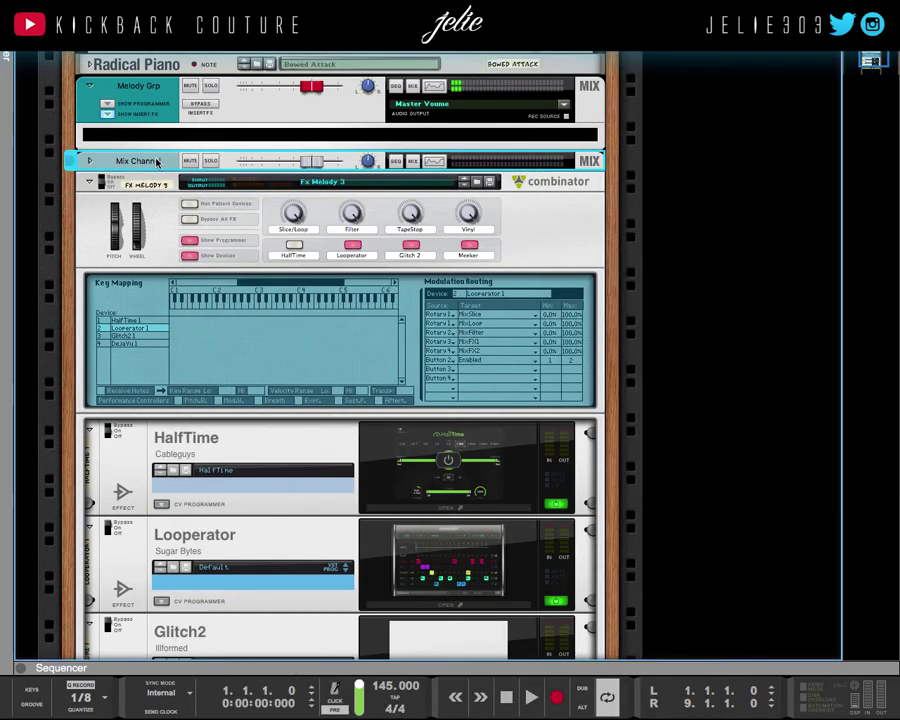
key(BackSpace)
click(562, 244)
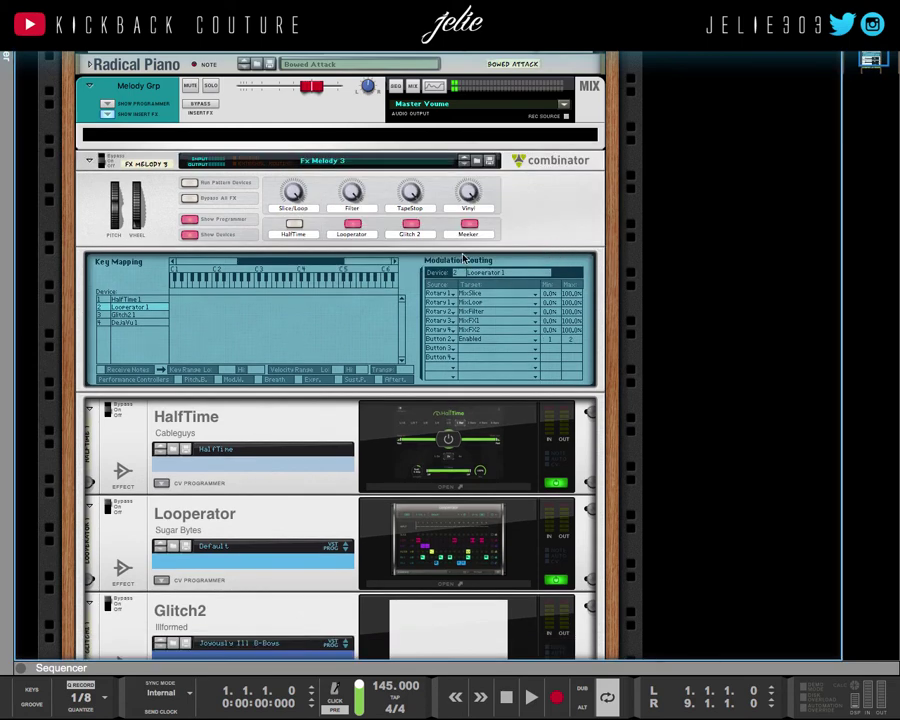
click(133, 172)
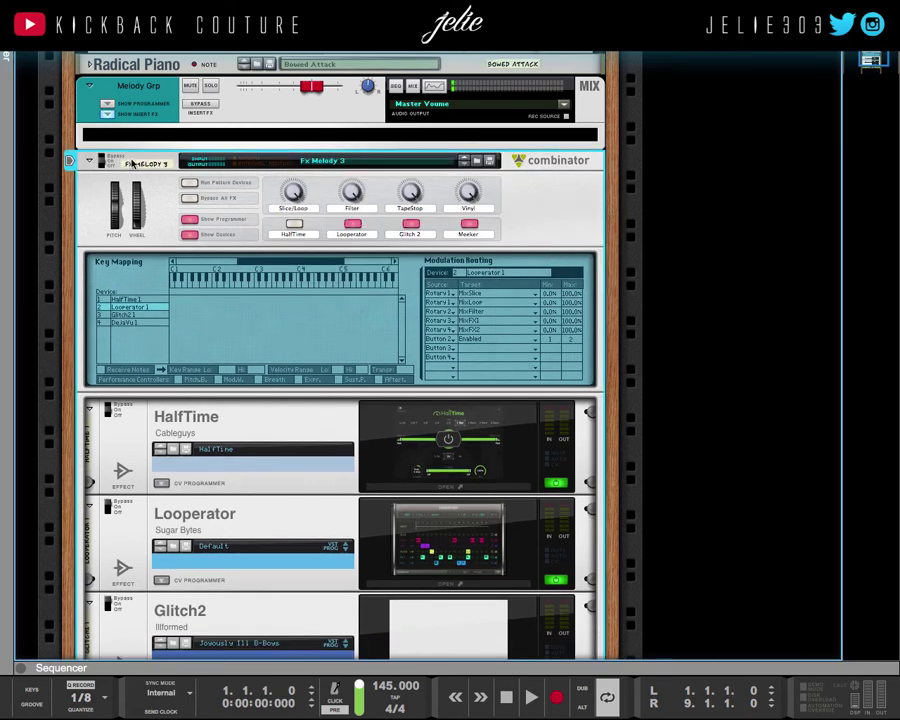
key(BackSpace)
click(548, 243)
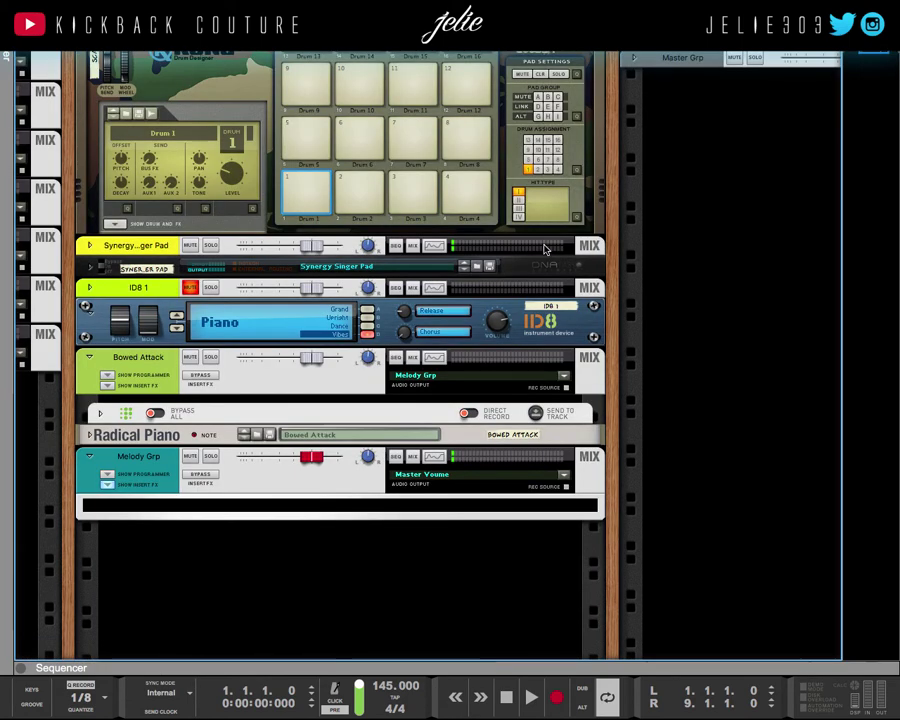
Load the Fx Melody 3 patch below the Melody Grp channel and flip the rack to check cables
click(315, 488)
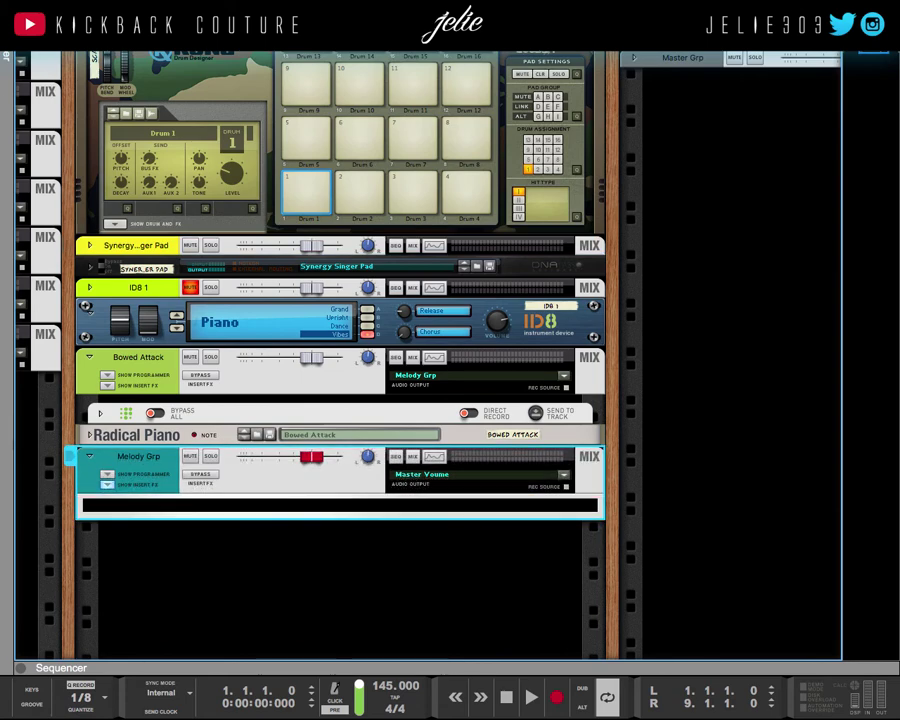
key(F3)
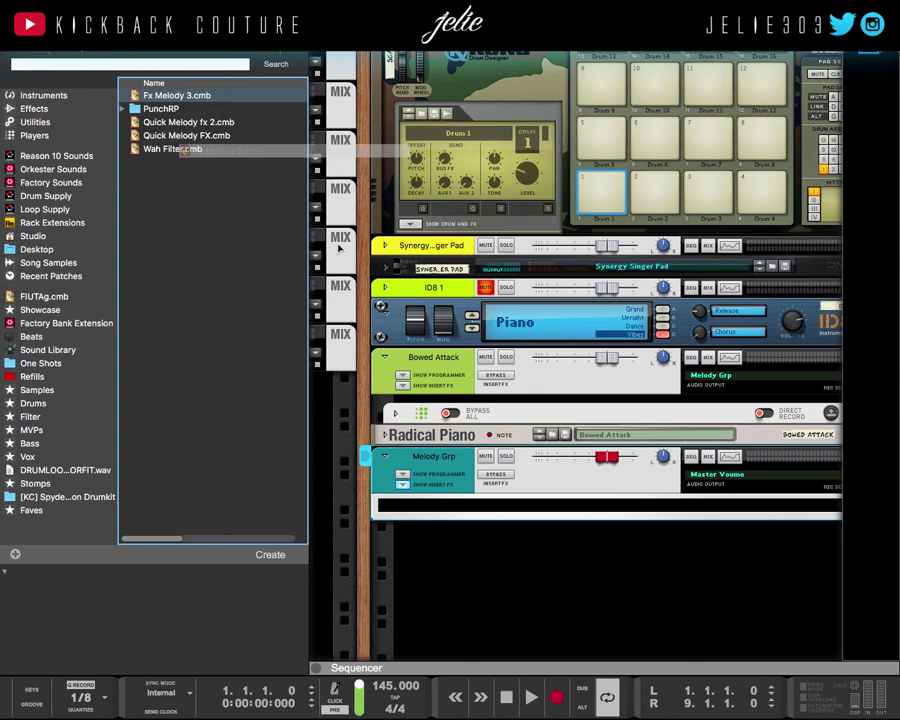
mouse_move(338, 248)
mouse_down()
mouse_move(625, 468)
mouse_move(523, 511)
mouse_up()
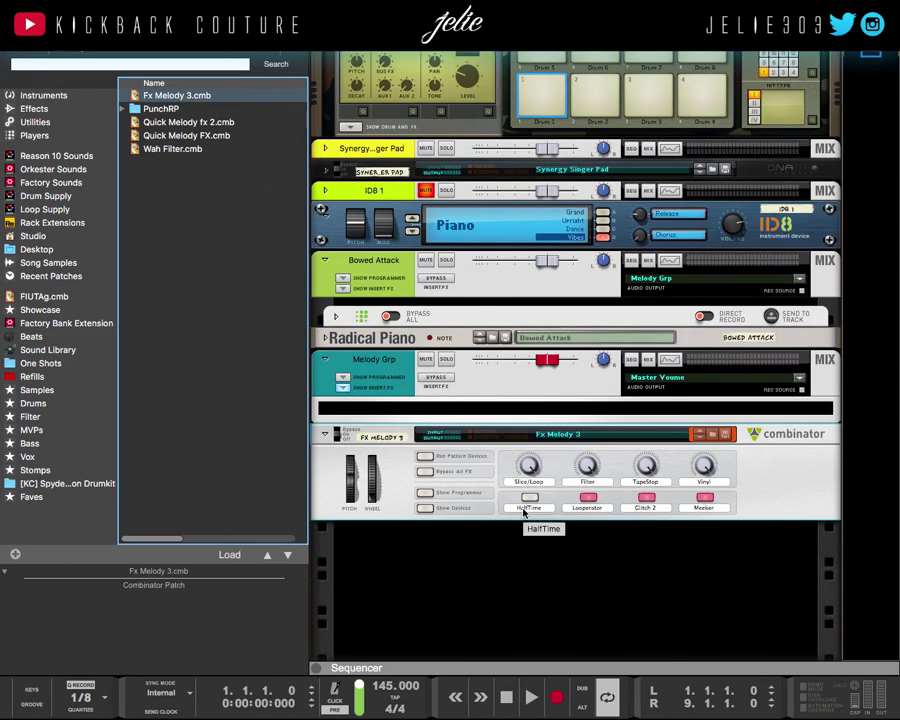
key(F3)
scroll(566, 458, left, 3)
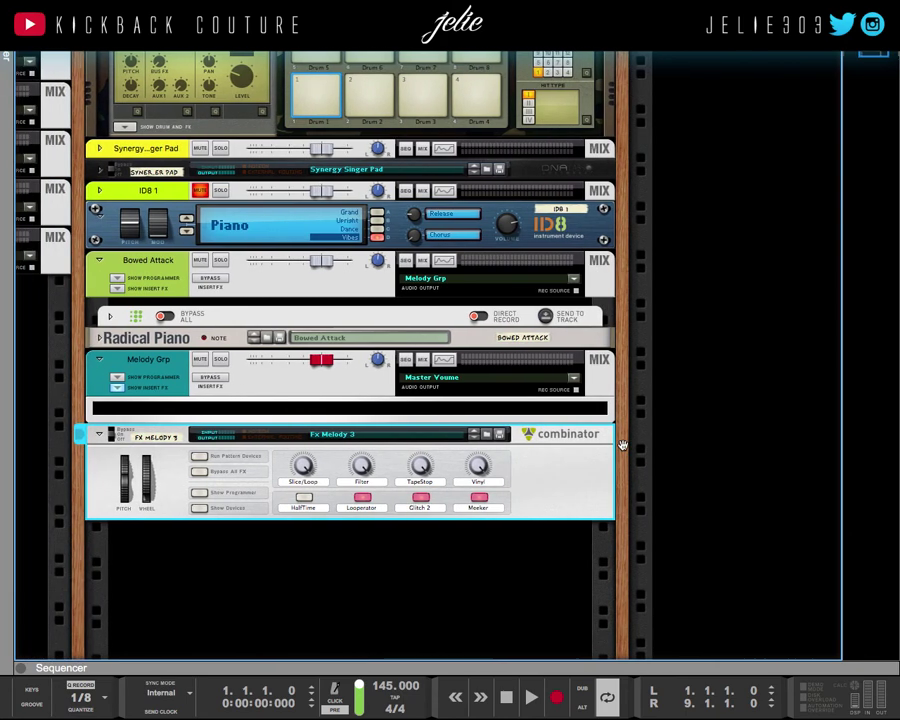
key(Tab)
key(Tab)
During playback, turn Looperator off, re-enable HalfTime, Looperator and Glitch 2, then show the devices
click(362, 497)
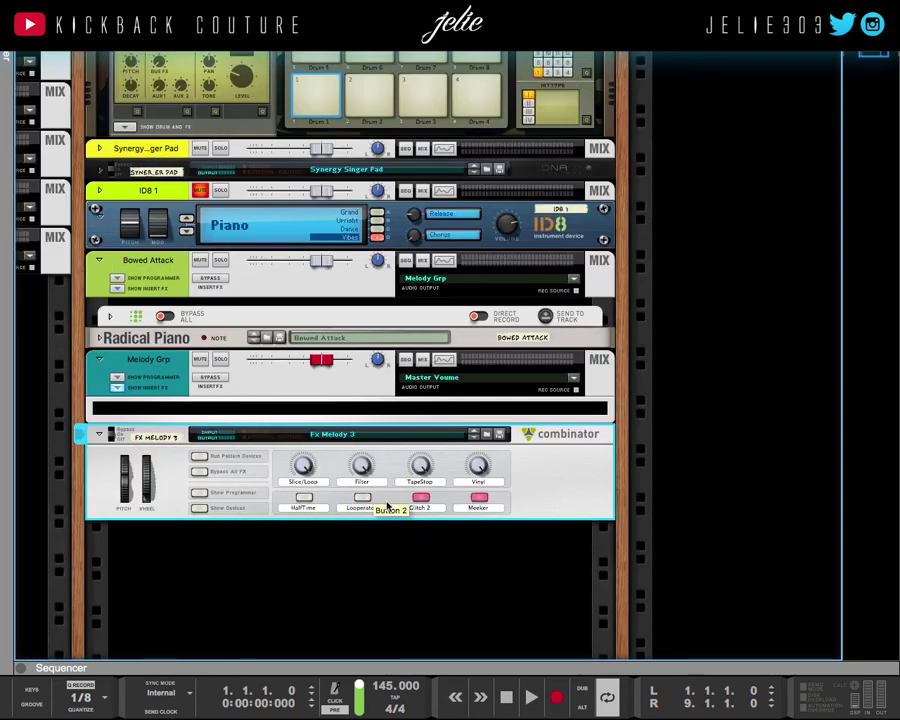
key(space)
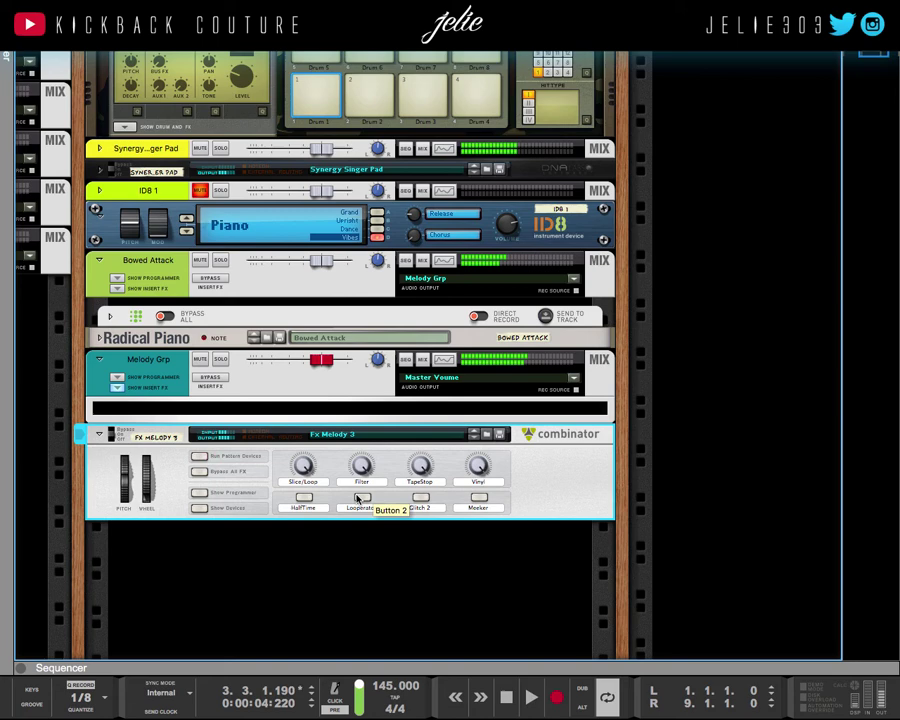
click(303, 497)
click(362, 497)
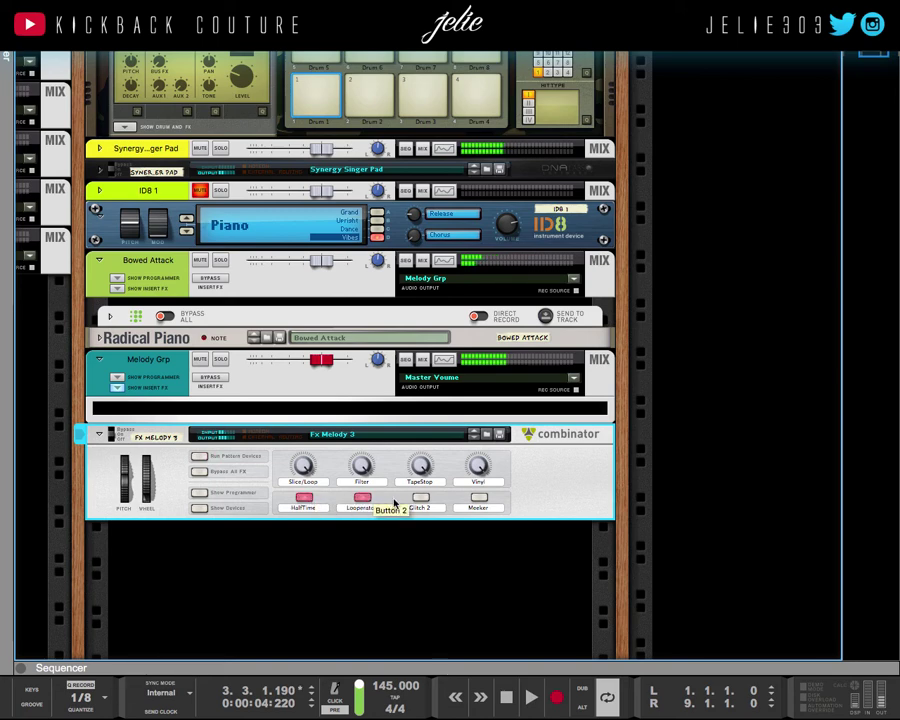
click(421, 497)
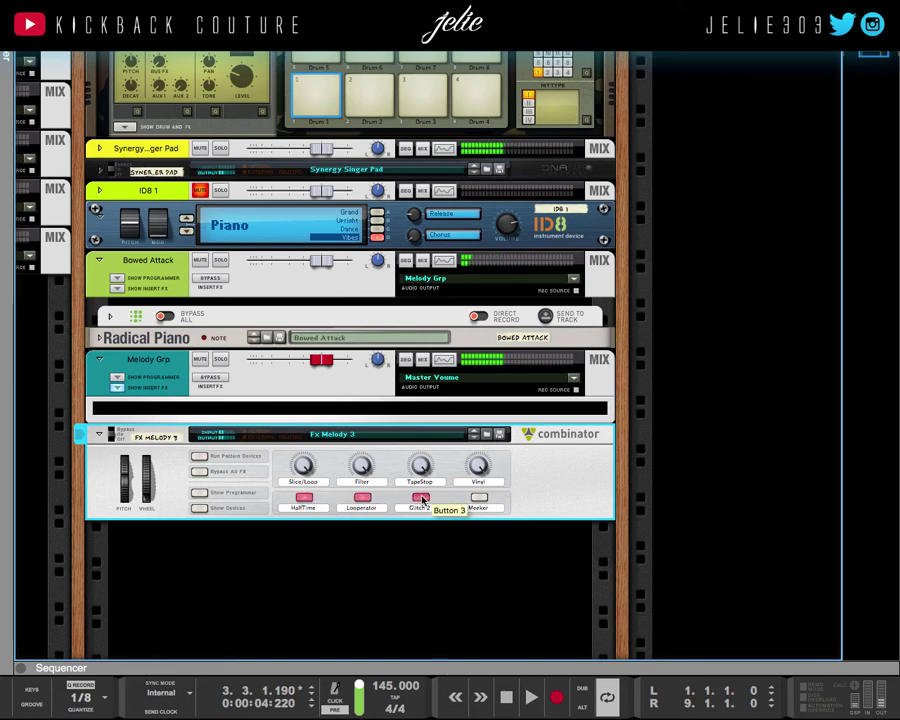
click(200, 508)
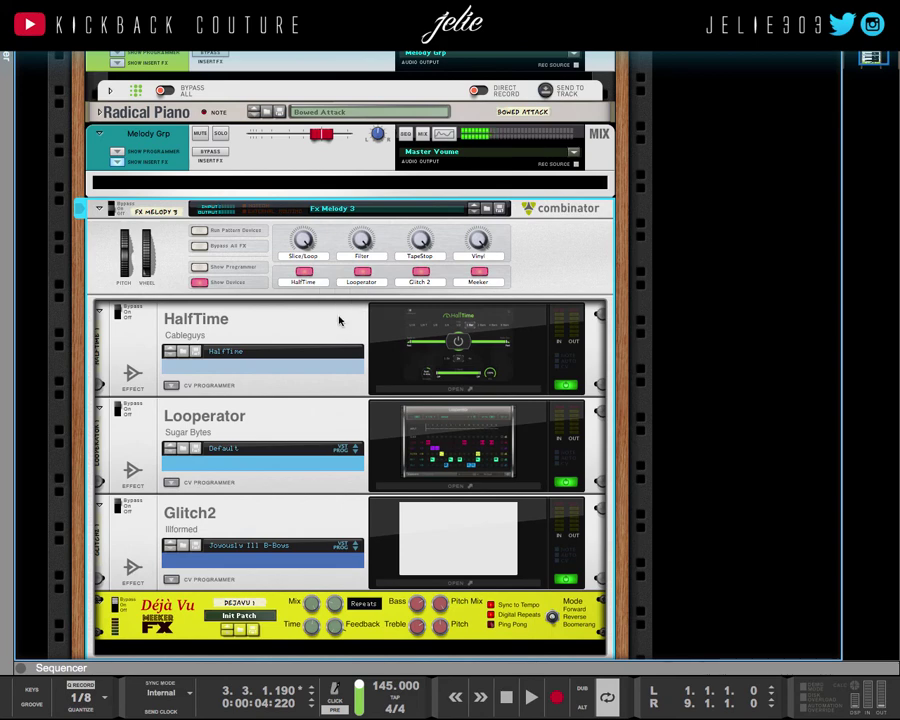
From the song start, add automation lanes for the HalfTime, Looperator, Glitch 2 and Meeker buttons
key(Home)
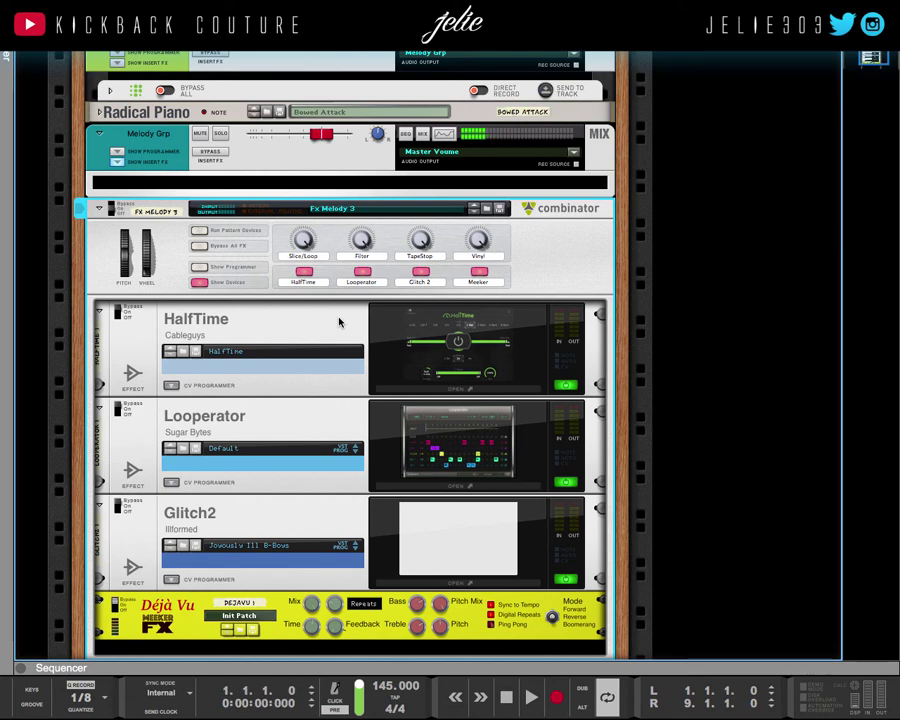
right_click(309, 275)
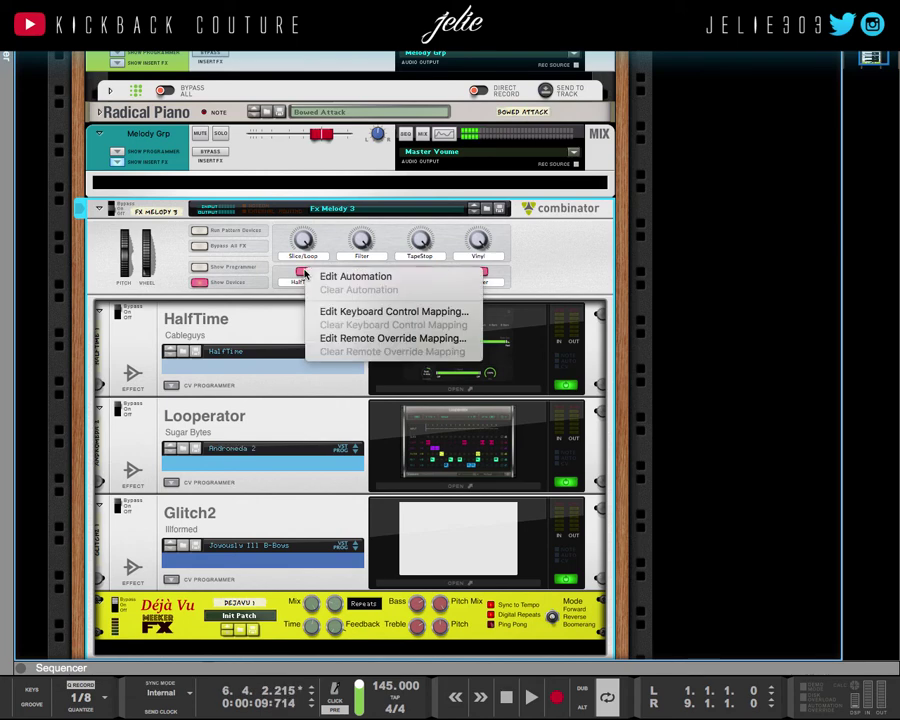
click(312, 276)
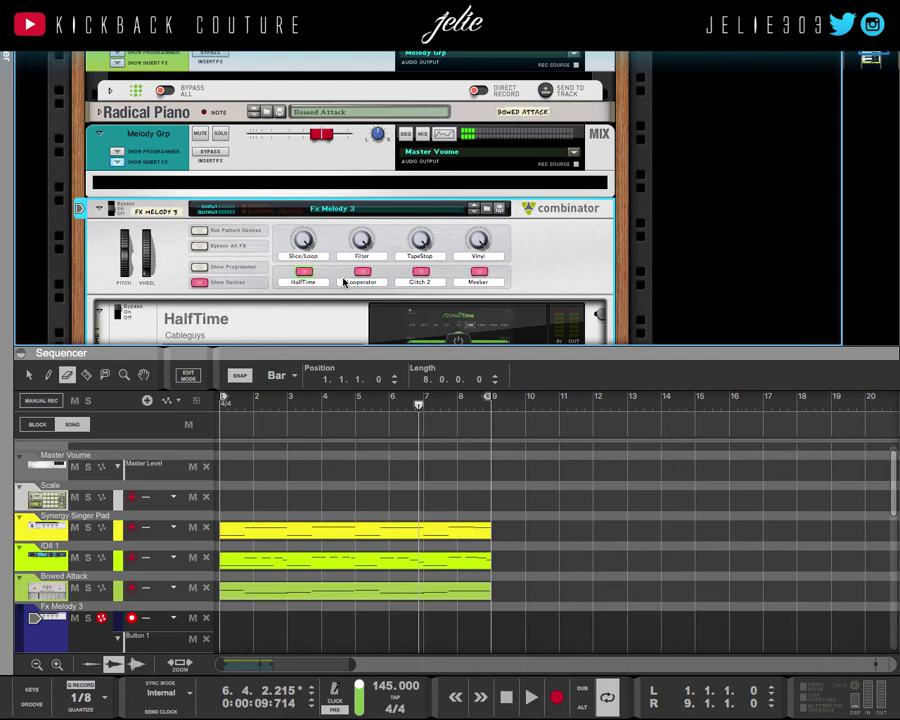
right_click(362, 276)
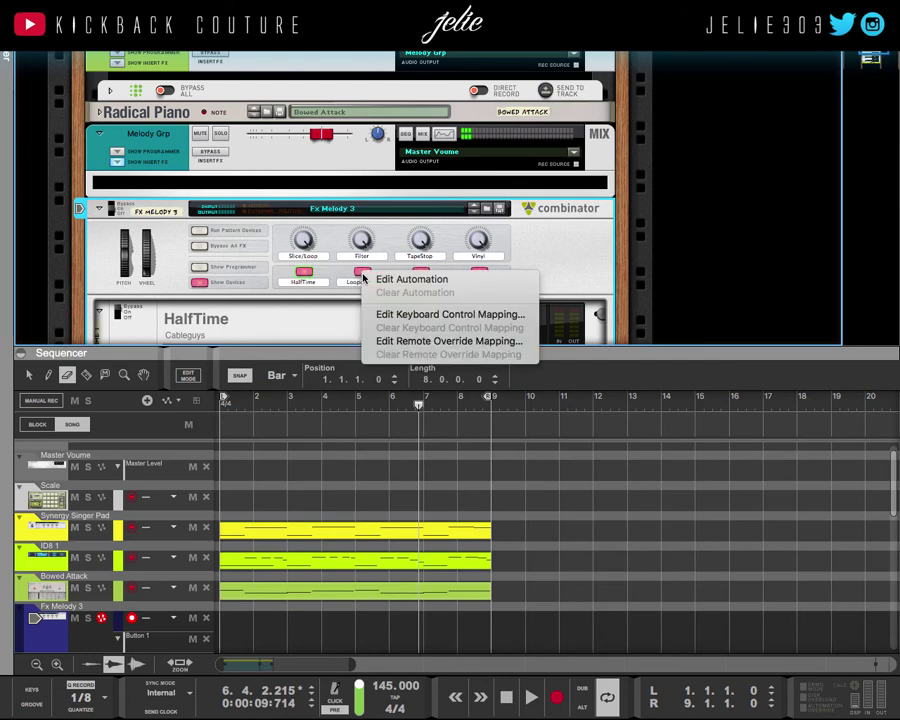
click(405, 279)
right_click(420, 273)
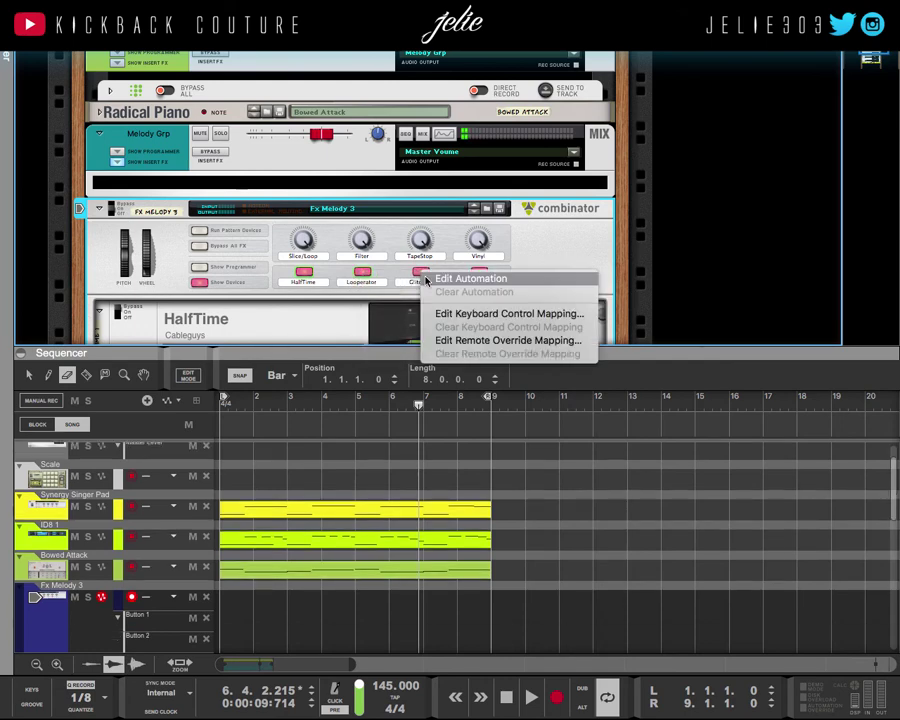
click(428, 279)
right_click(477, 273)
click(528, 278)
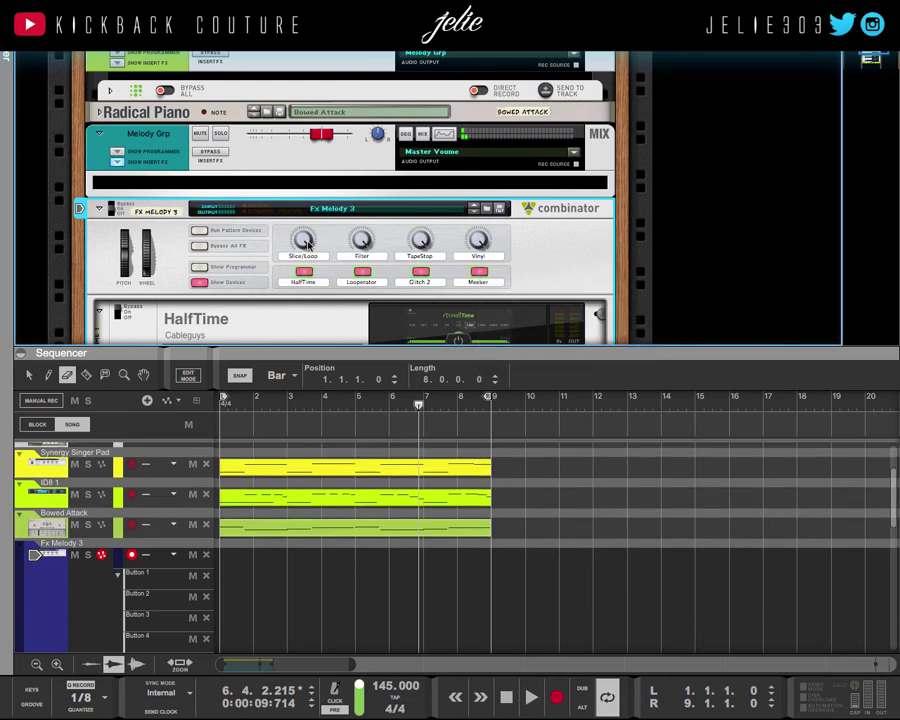
Add automation lanes for the Slice/Loop, Filter, TapeStop and Vinyl knobs
right_click(303, 238)
click(351, 242)
right_click(355, 237)
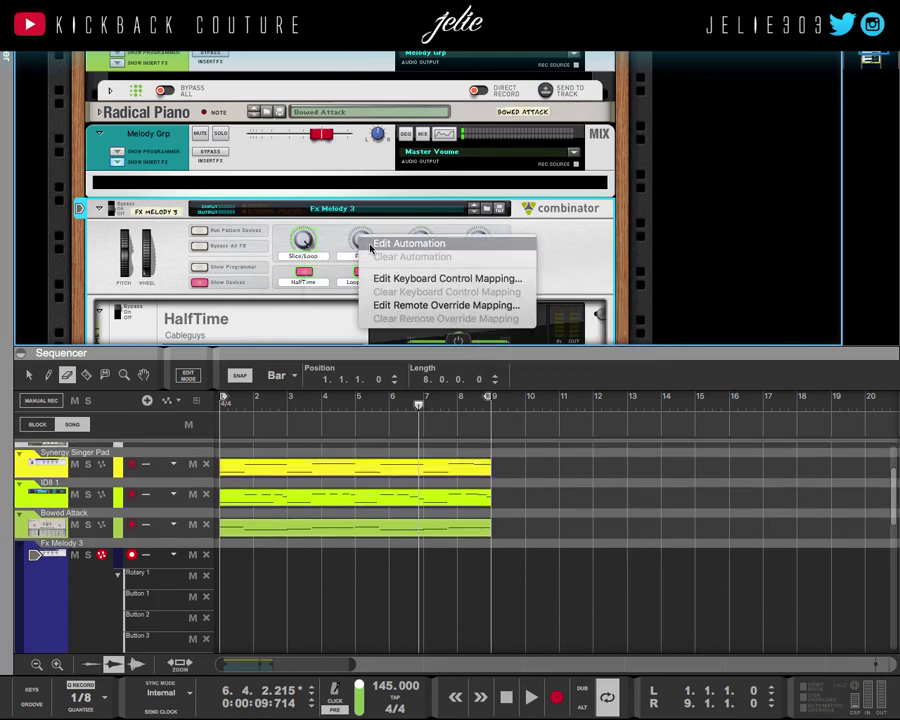
click(370, 244)
right_click(425, 243)
click(474, 249)
right_click(478, 241)
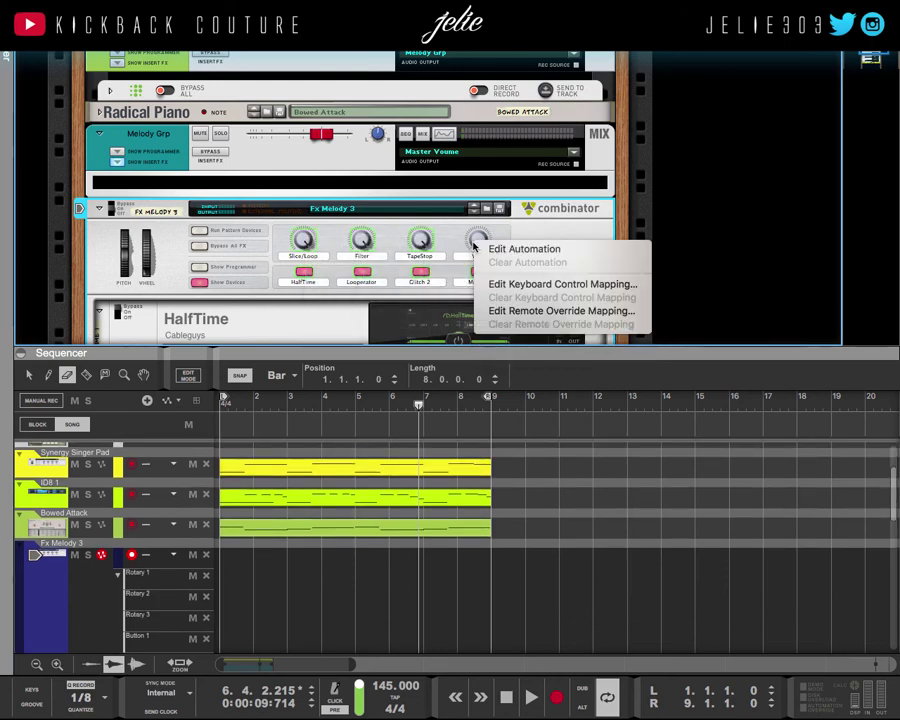
click(490, 249)
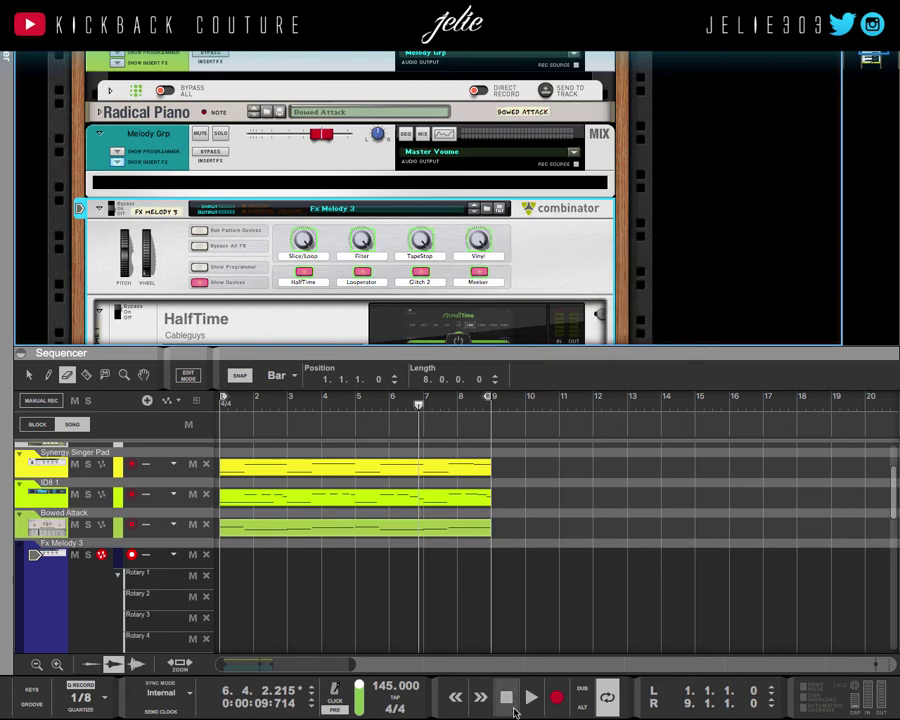
From the song start, record HalfTime, Looperator and Meeker switching off and on, then stop
click(507, 698)
click(556, 697)
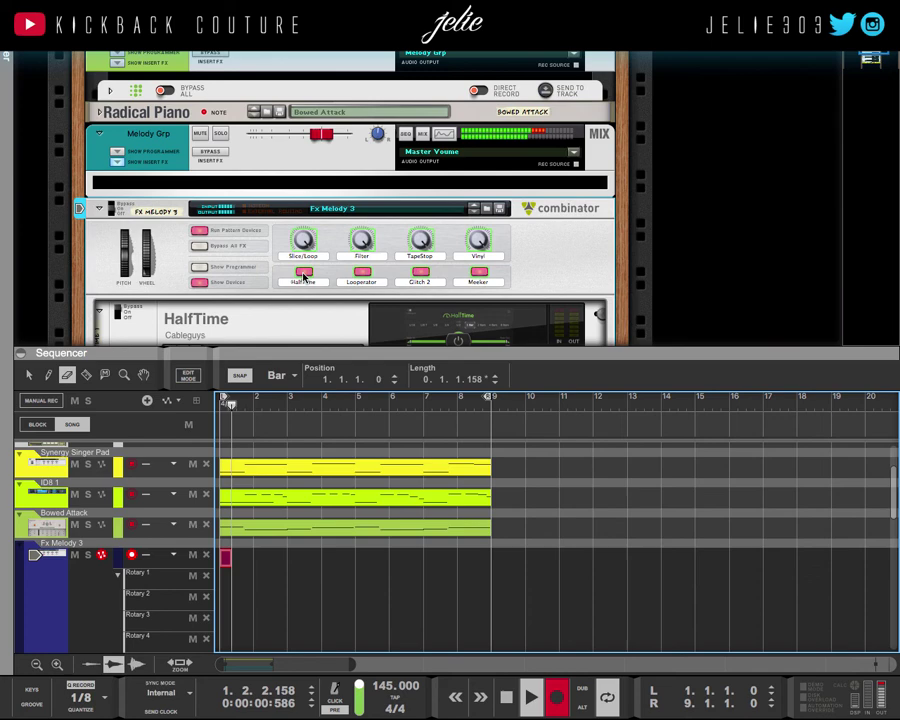
click(304, 278)
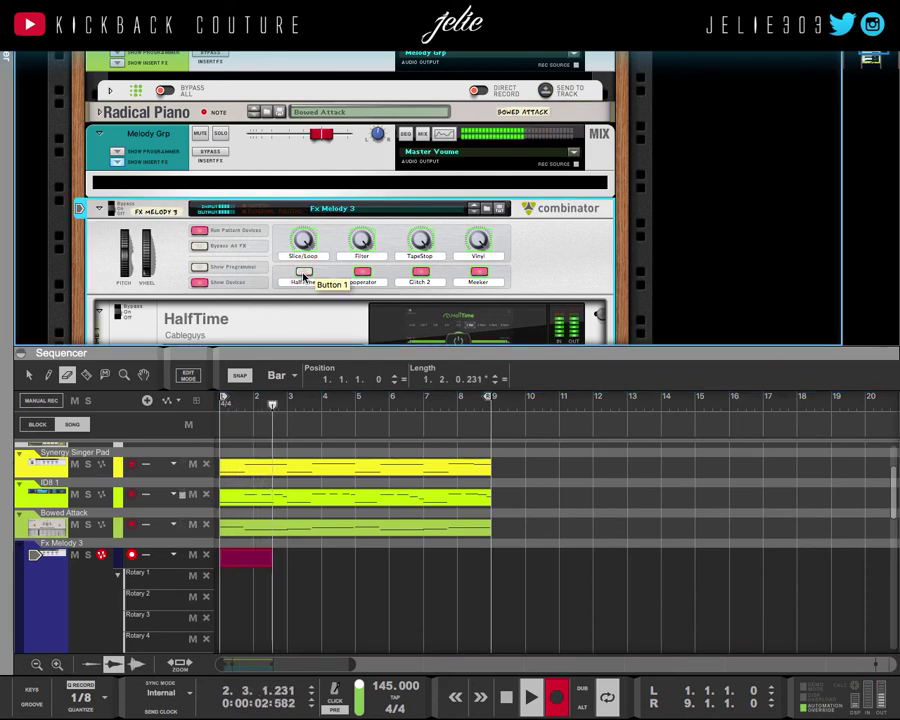
click(304, 278)
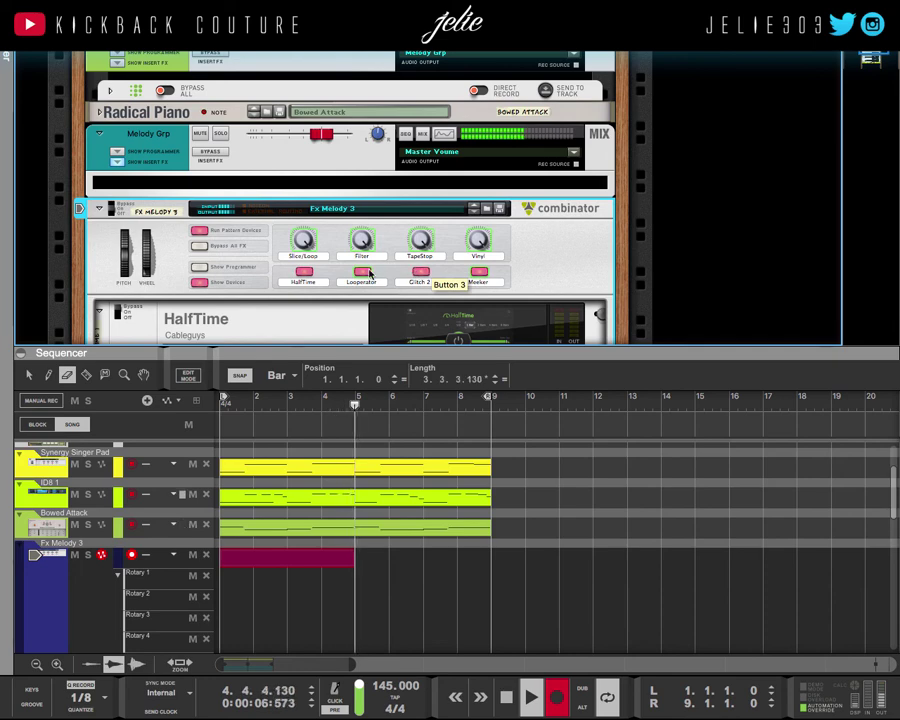
click(365, 273)
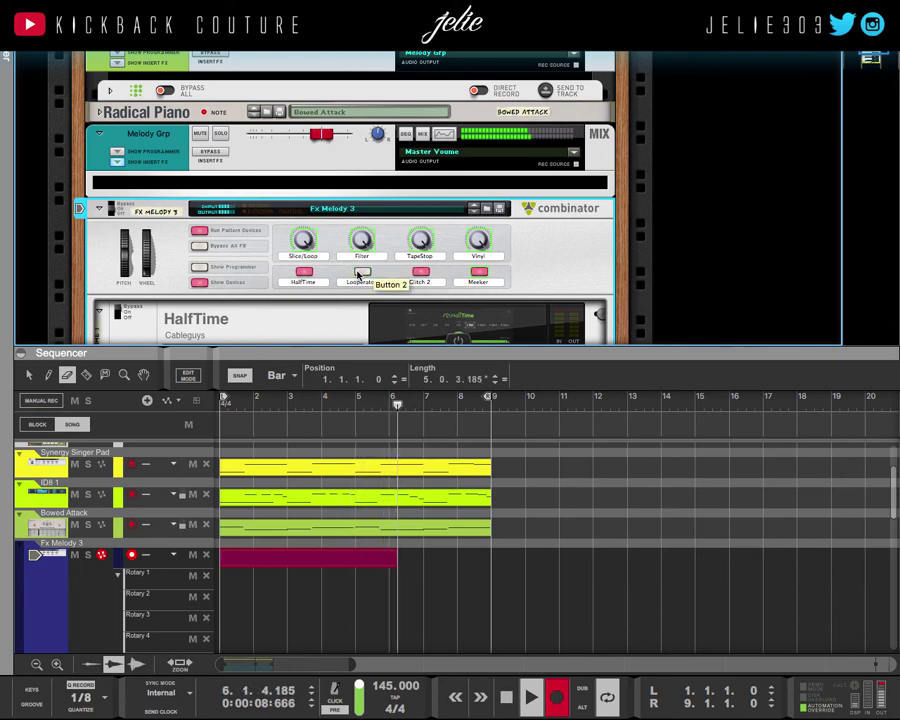
click(360, 273)
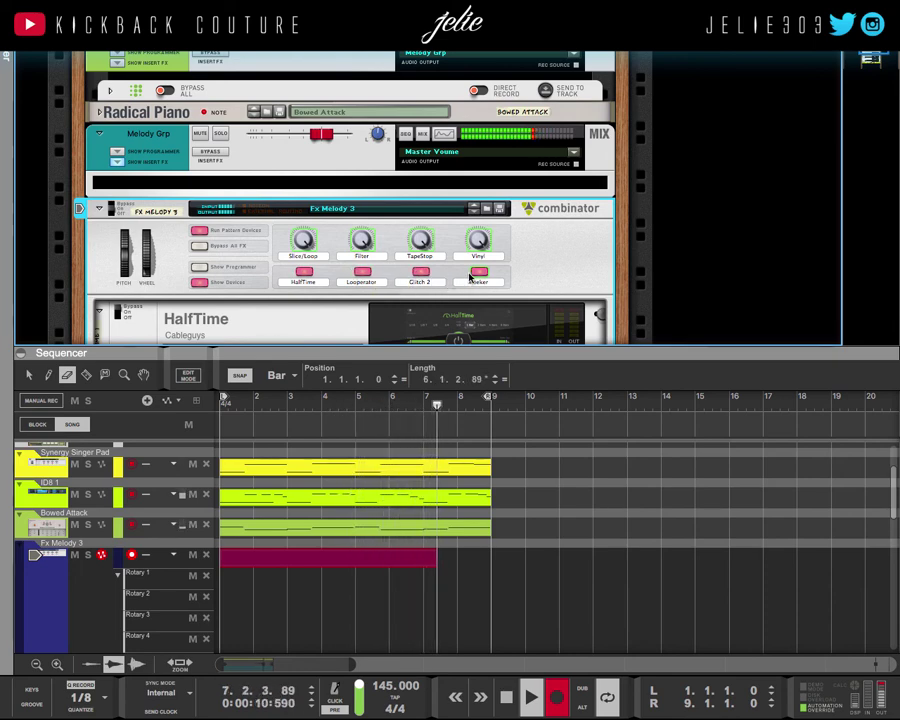
click(475, 277)
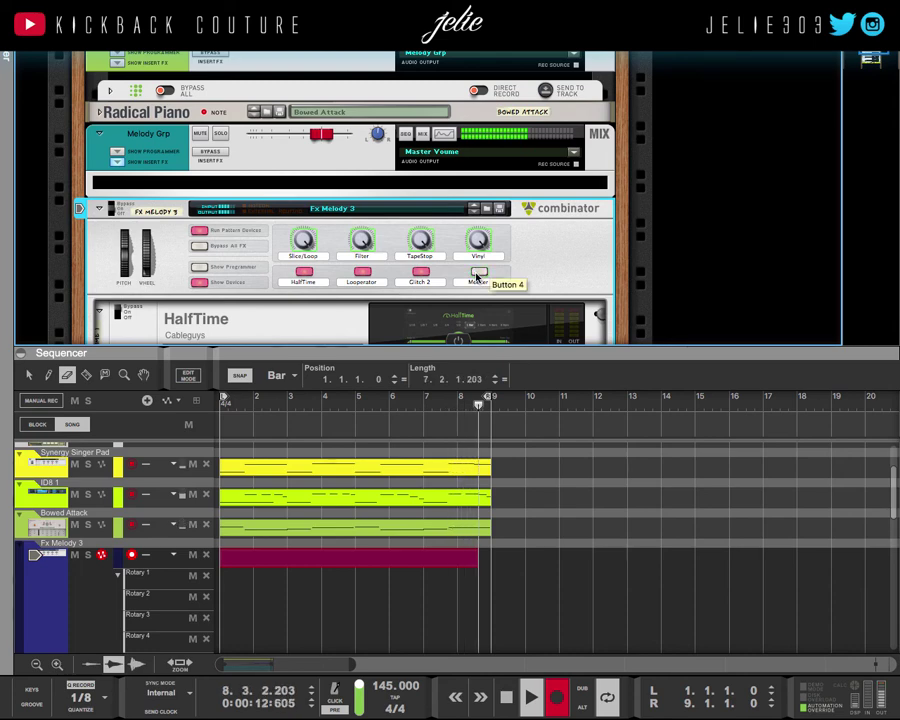
click(477, 278)
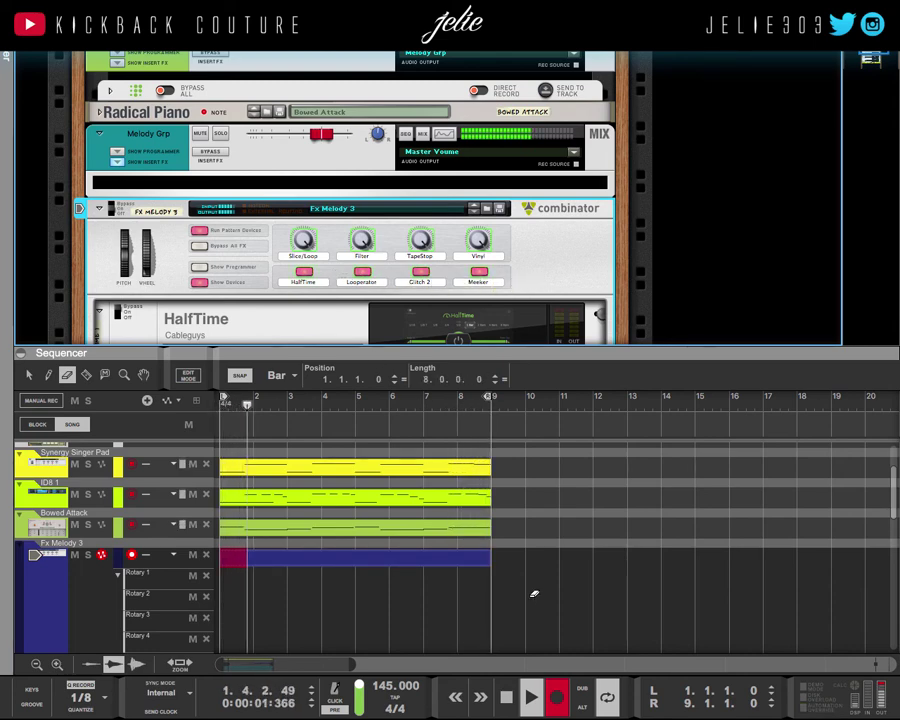
key(space)
key(ctrl+z)
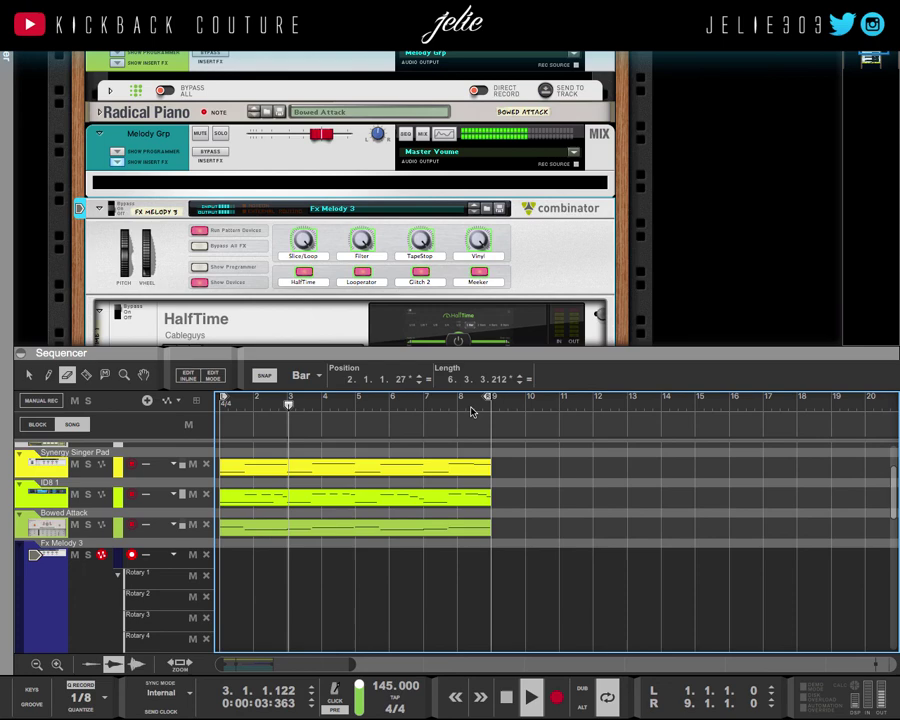
key(F7)
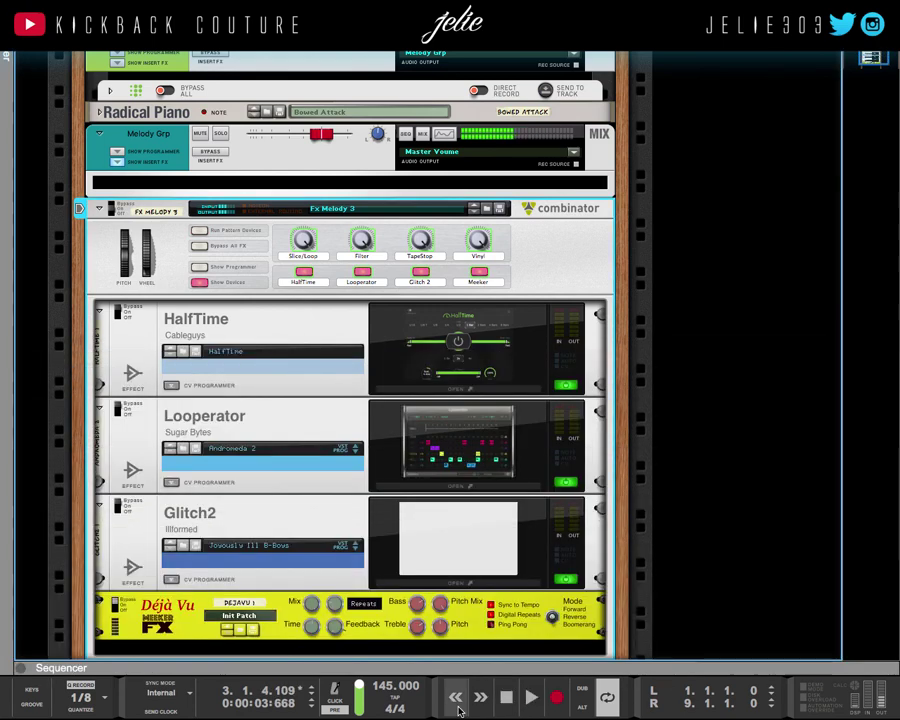
key(F7)
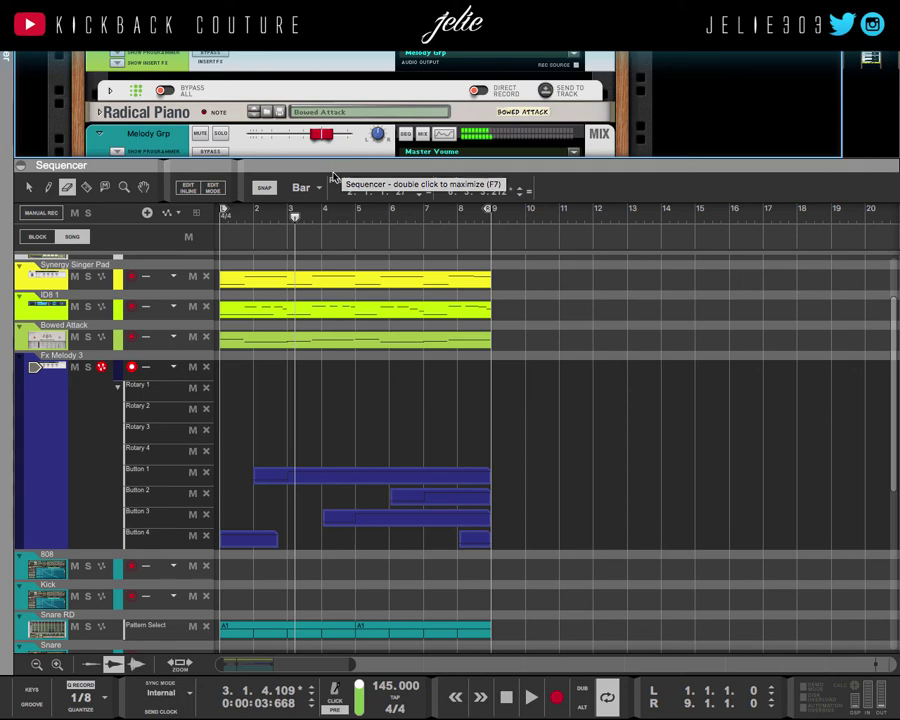
click(91, 688)
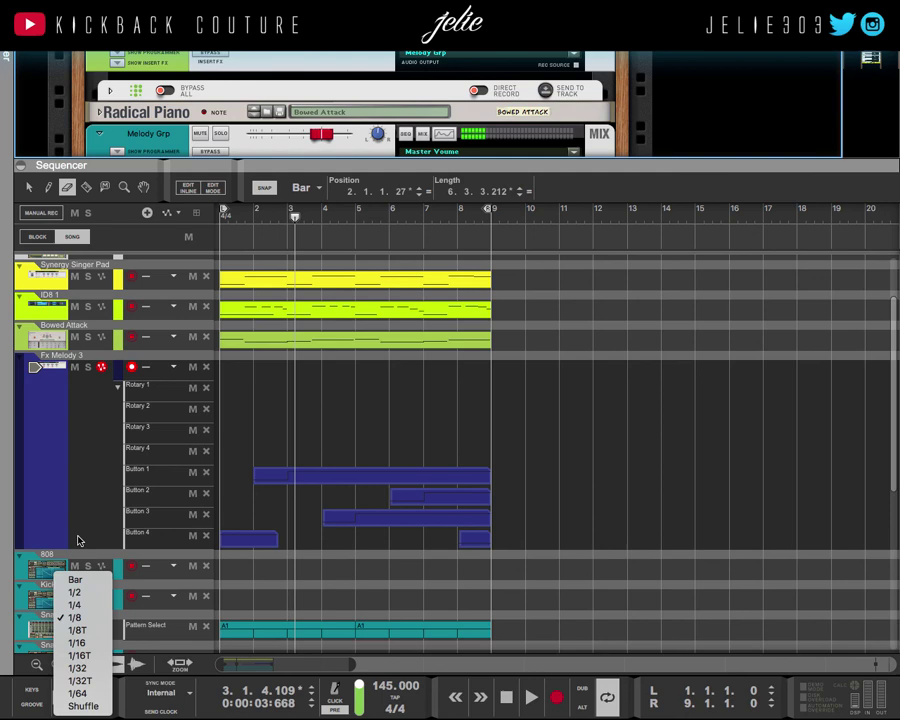
click(68, 505)
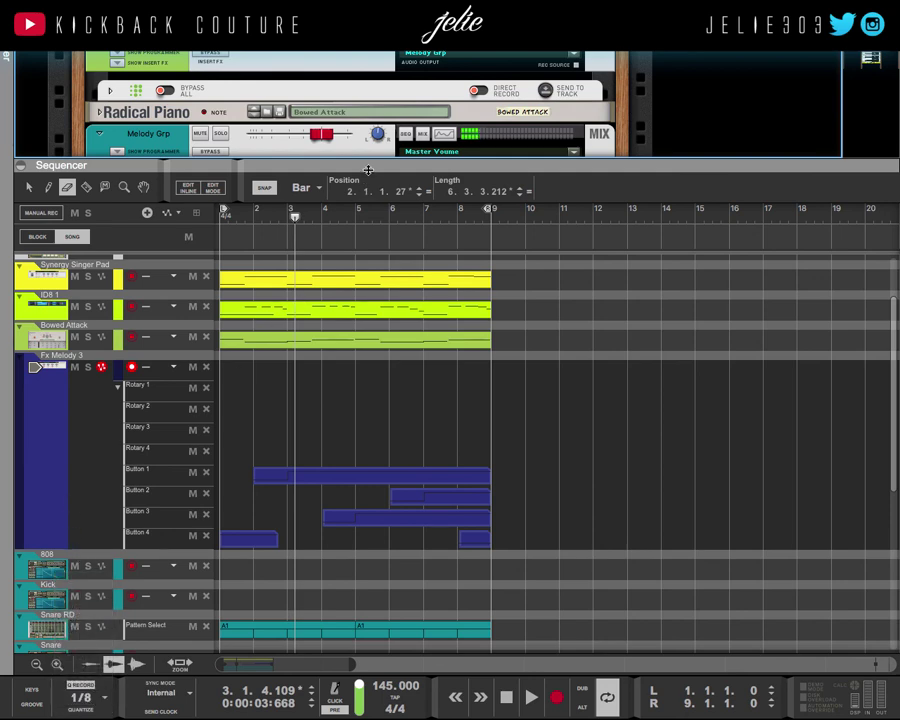
drag(366, 172, 345, 625)
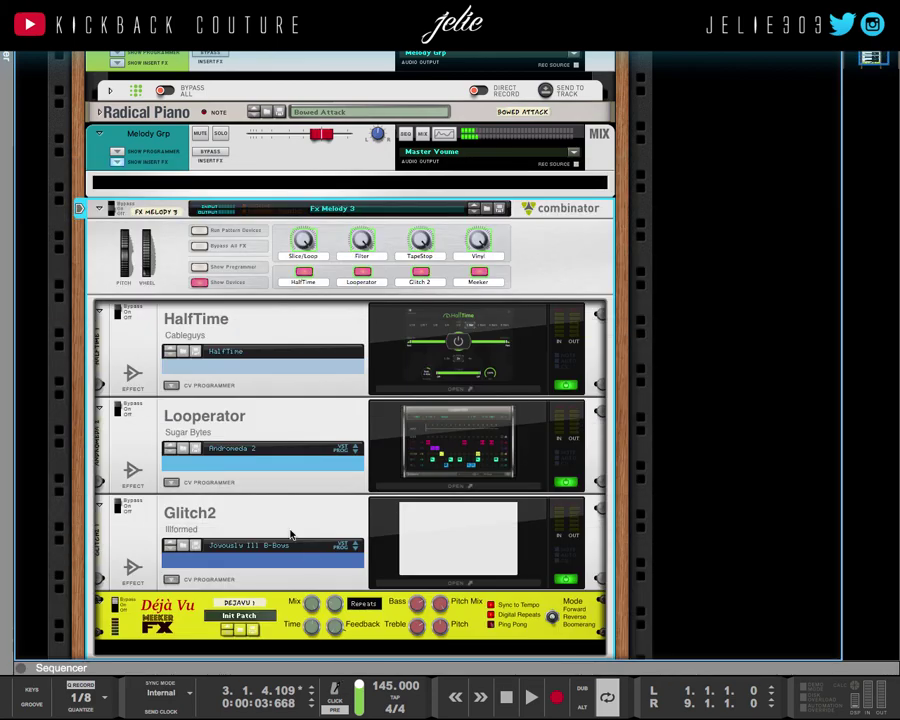